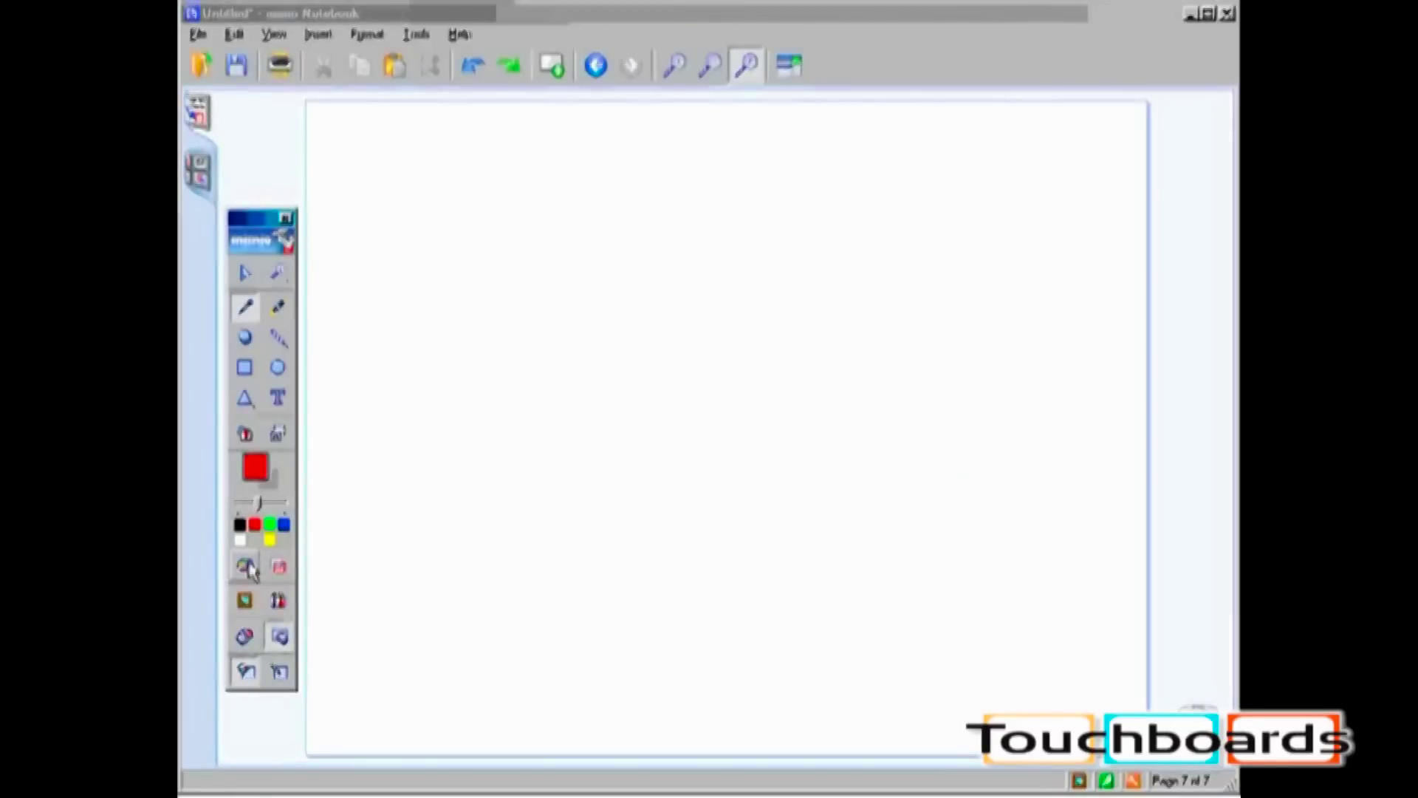
- Open the Color dialog and expand it to show the custom colour options
click(246, 567)
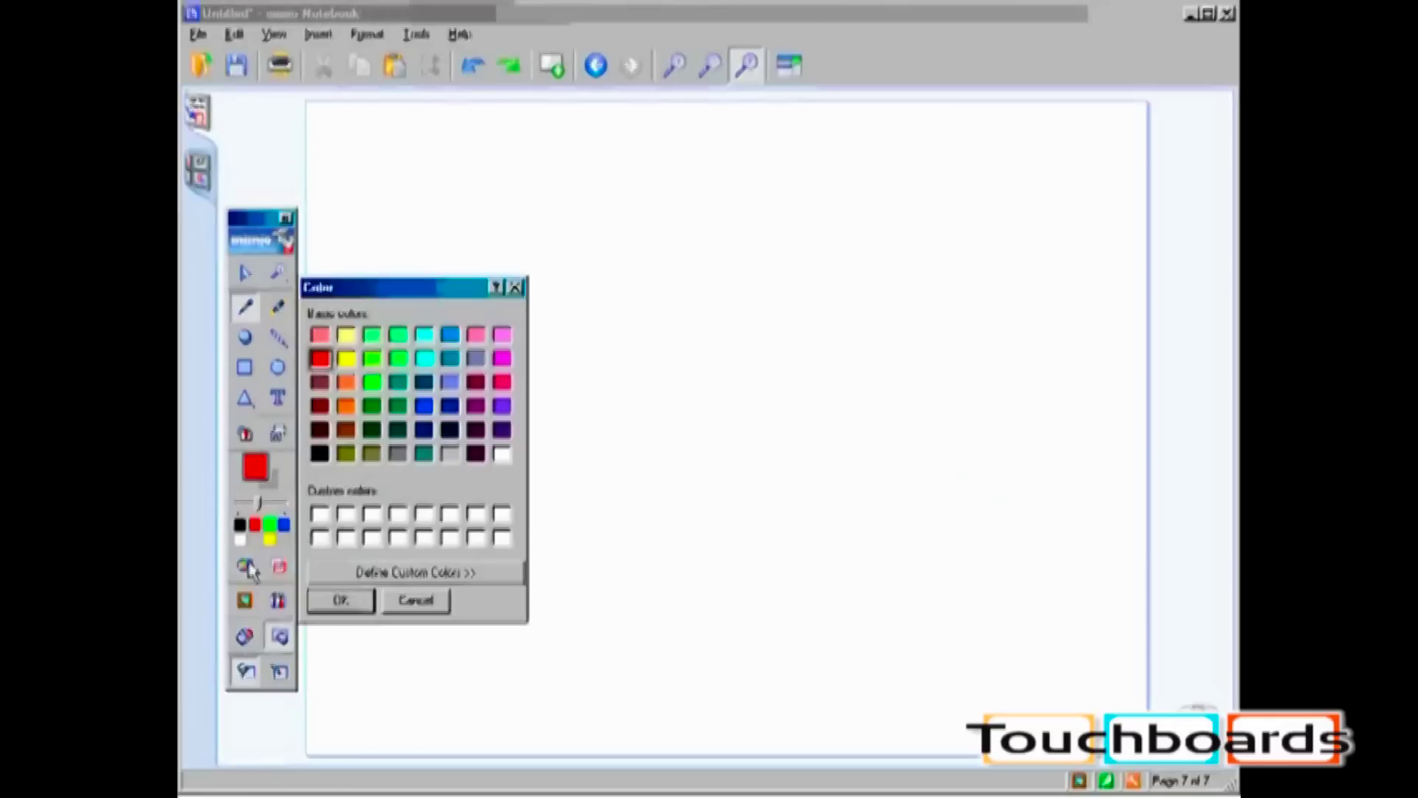
click(416, 573)
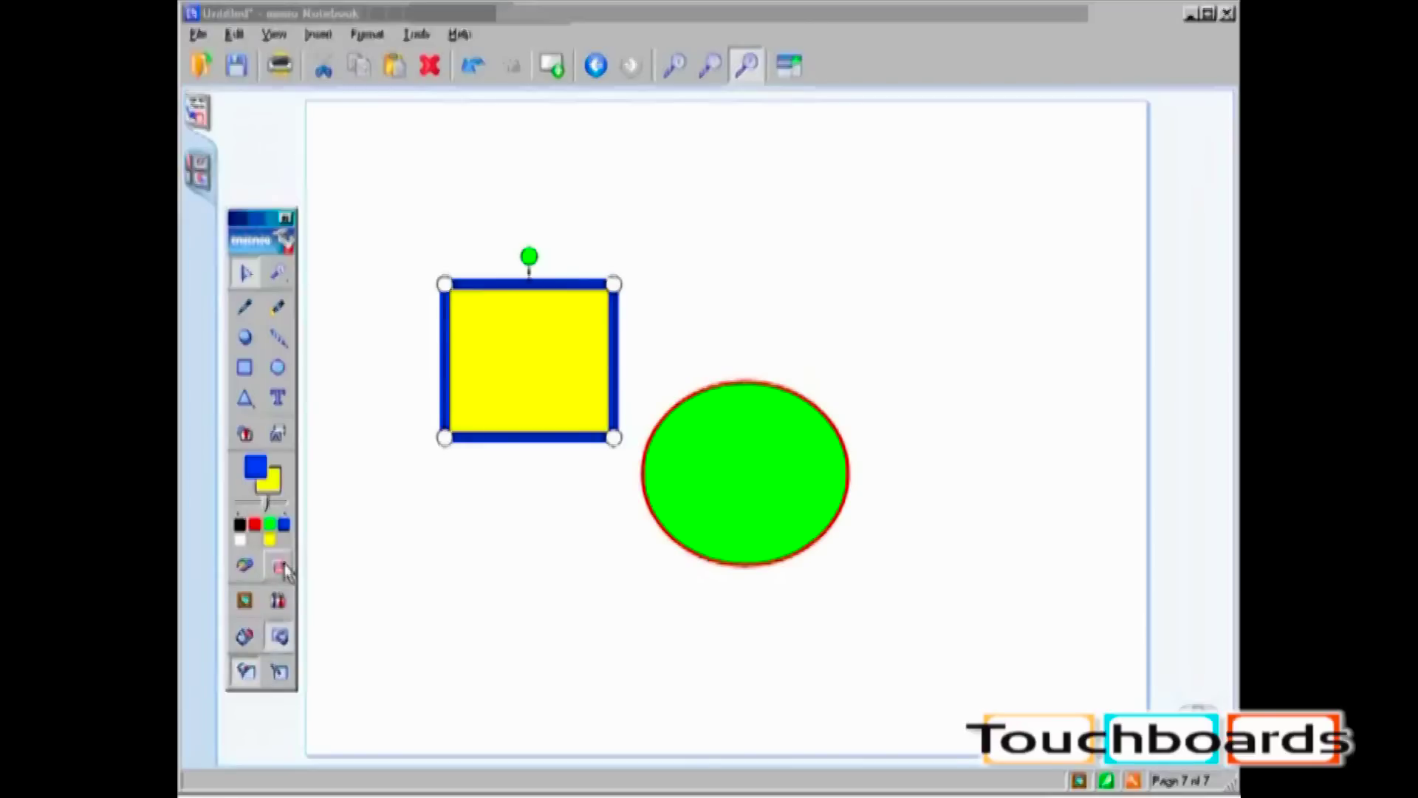
- Set the yellow square to 50% transparency, nudge it down, and insert a new blank page
click(284, 568)
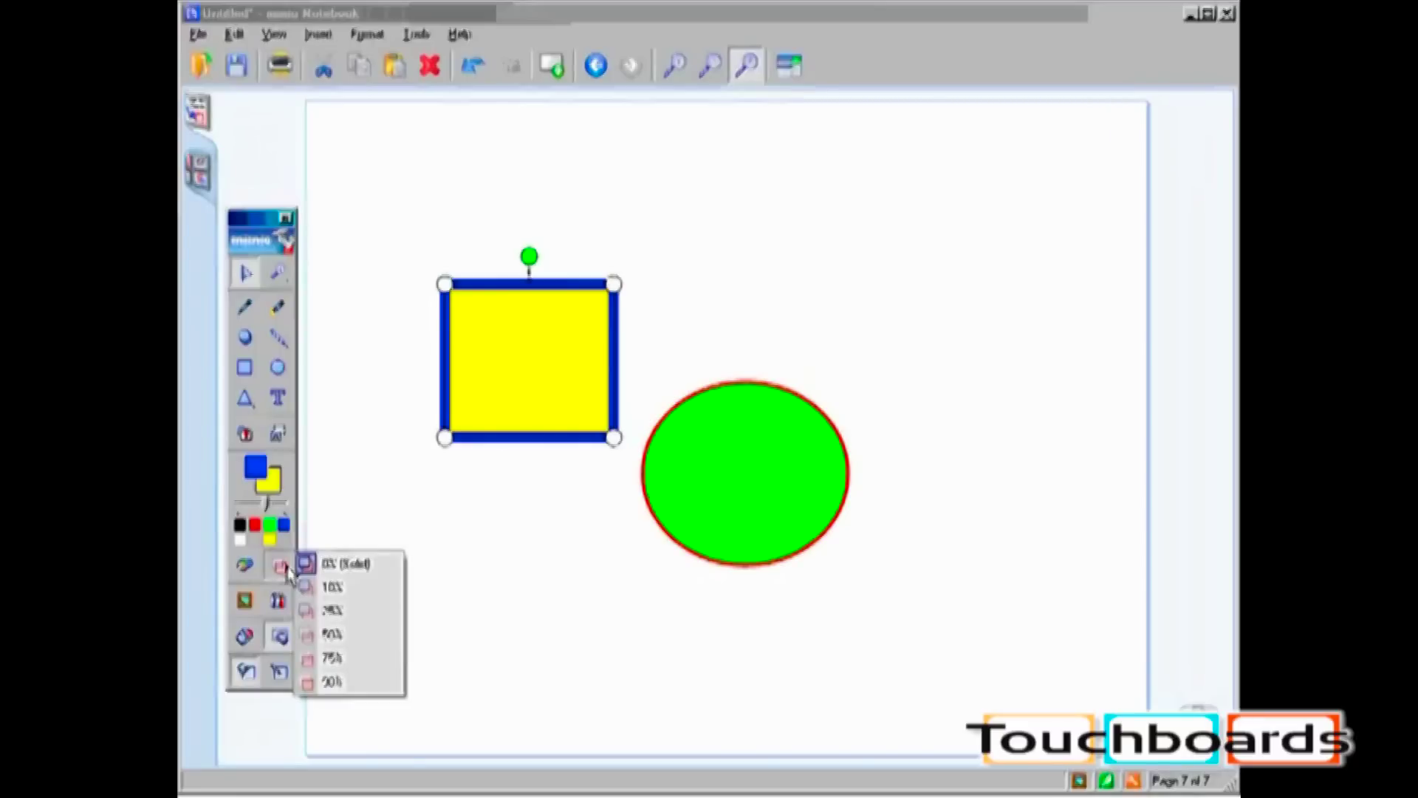
click(355, 640)
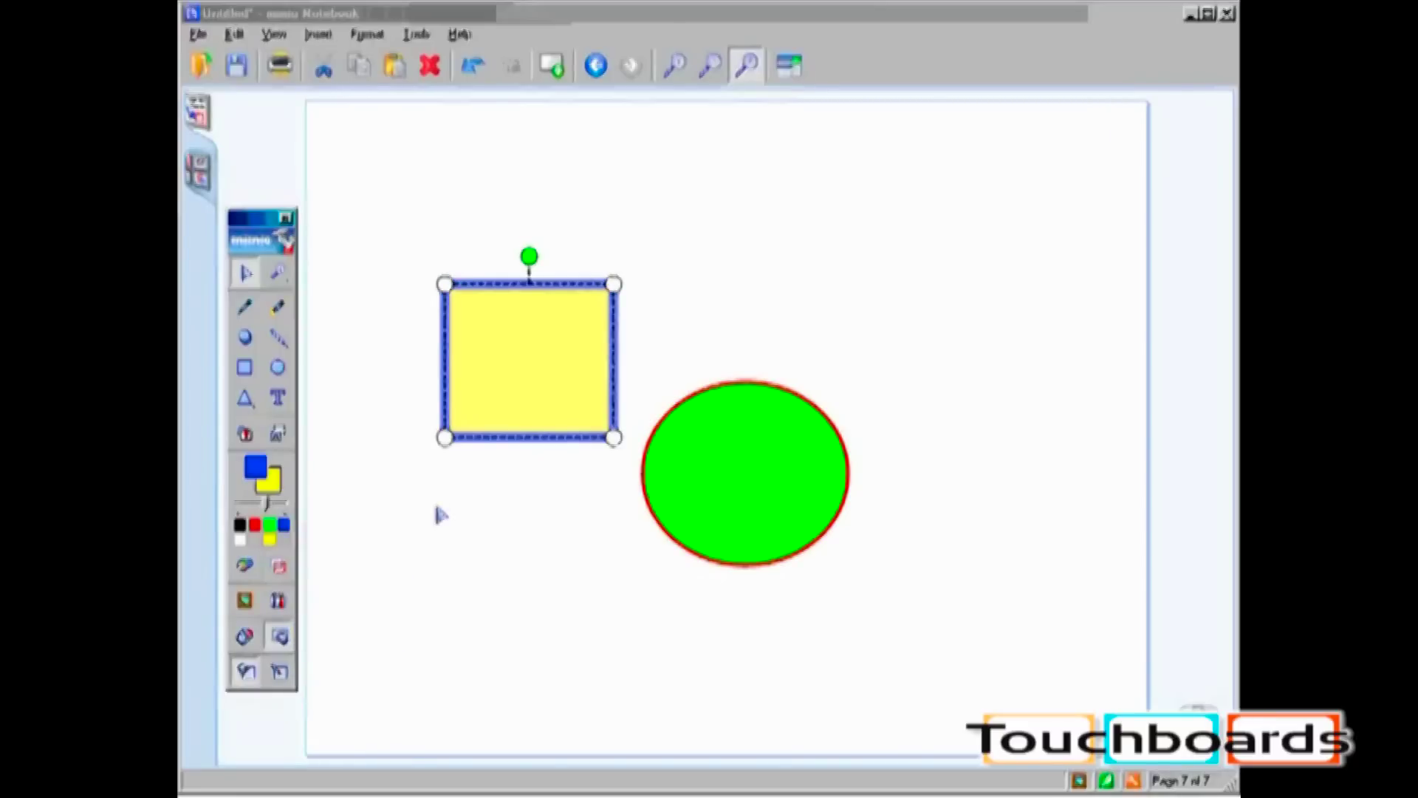
mouse_move(472, 342)
mouse_down()
mouse_move(561, 346)
mouse_move(725, 440)
mouse_move(684, 544)
mouse_move(522, 481)
mouse_move(509, 406)
mouse_move(465, 368)
mouse_up()
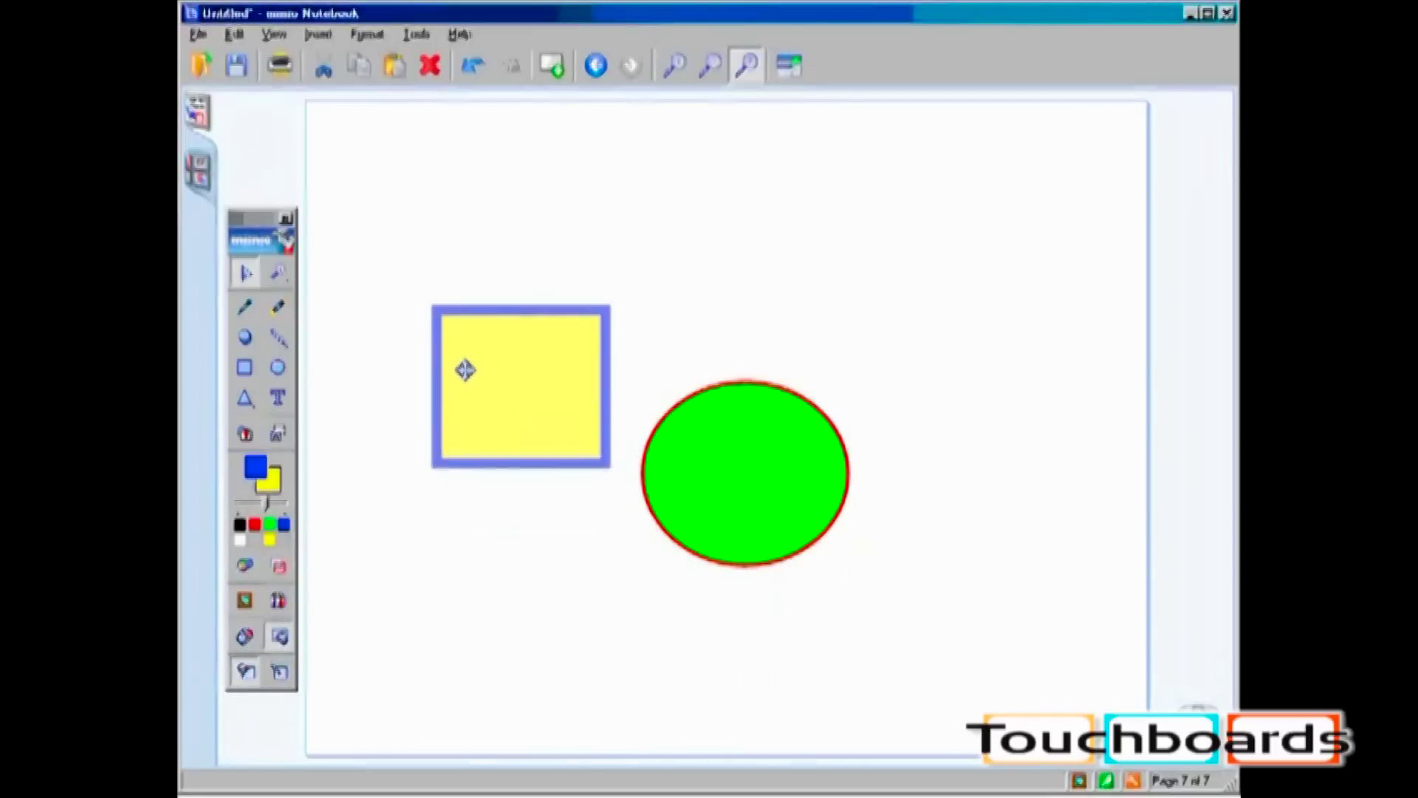
click(246, 601)
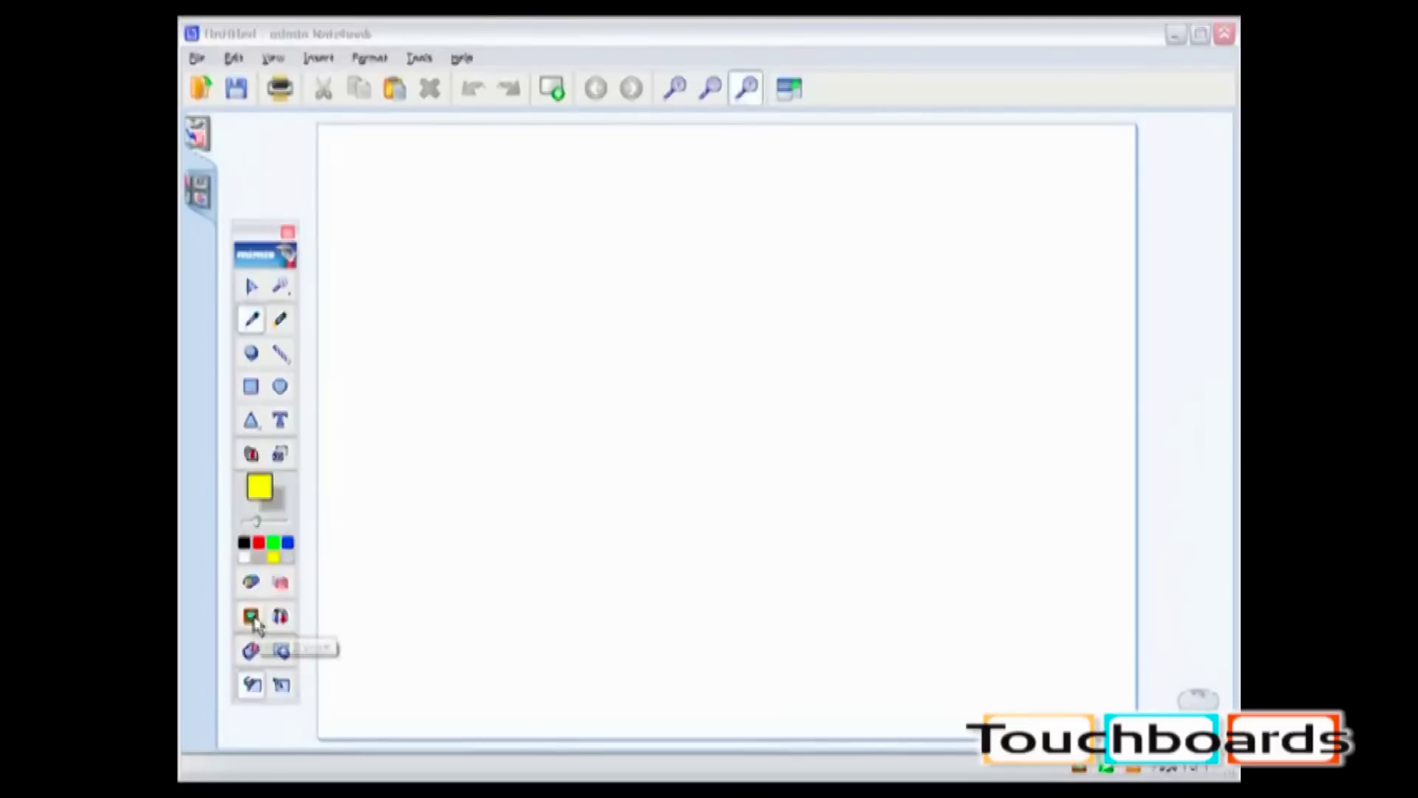
- Open the mimio Gallery of images, templates, multimedia and lessons, then close it
click(253, 619)
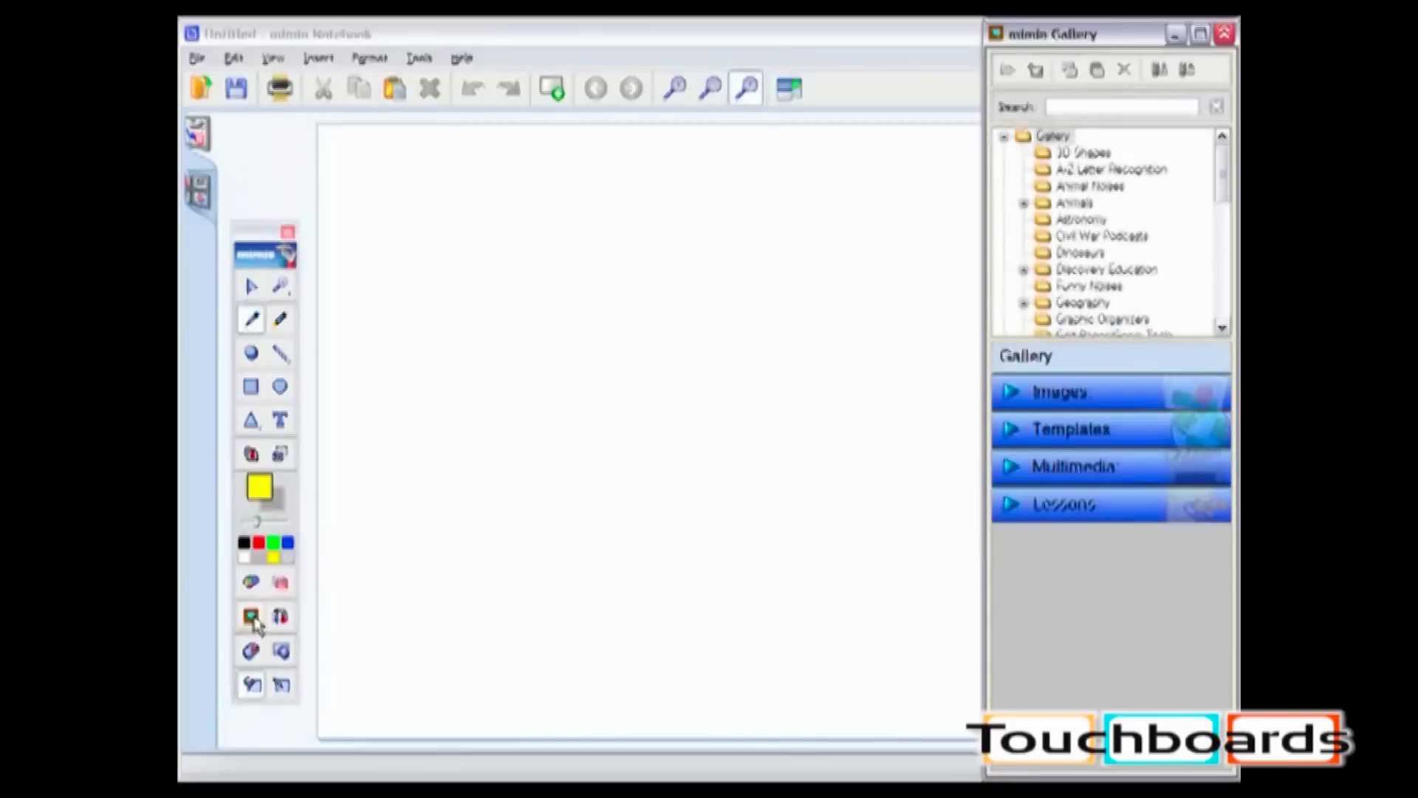
click(252, 616)
- Launch the Calculator, centre it on the page, compute 7 + 6 = 13, and close it
click(279, 601)
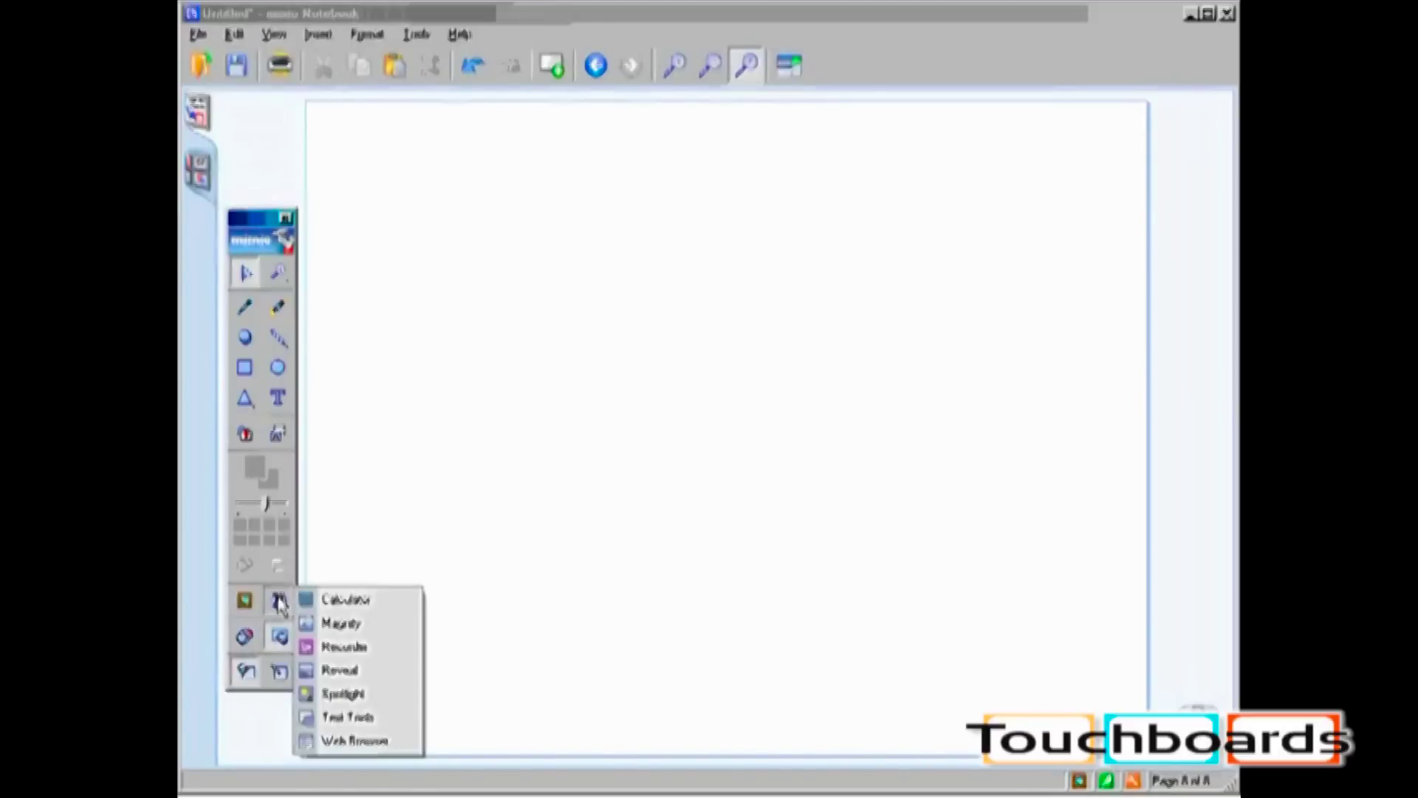
click(336, 600)
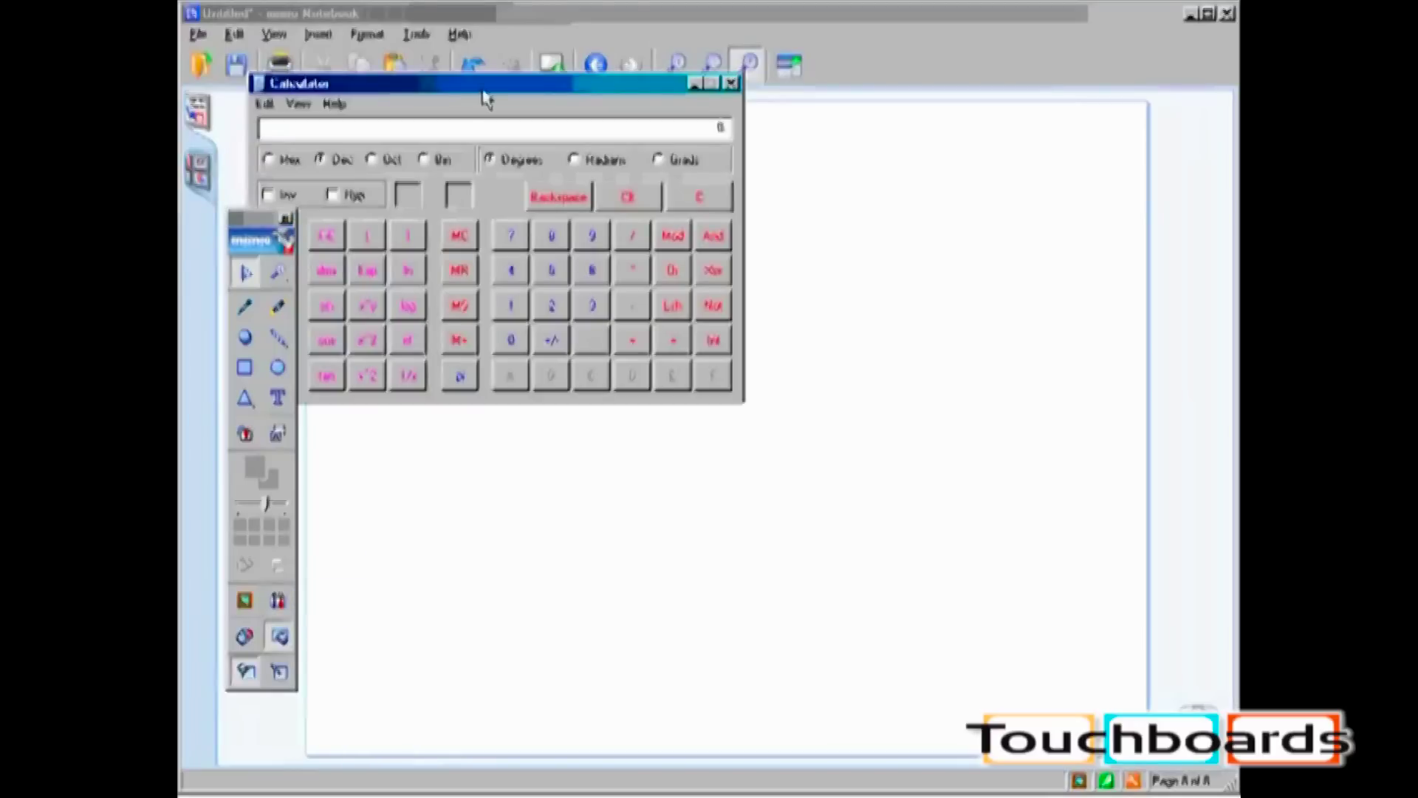
drag(491, 88, 680, 240)
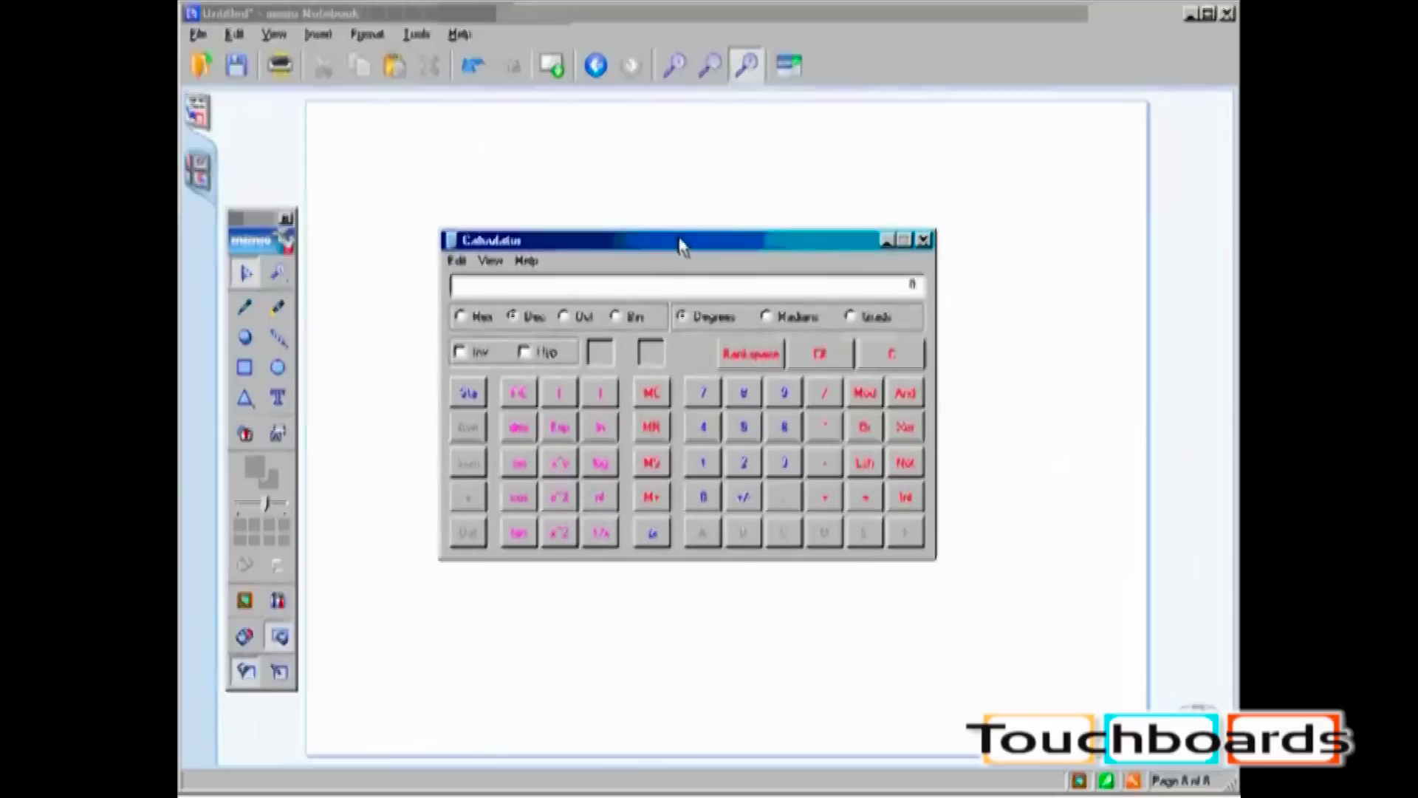
click(705, 395)
click(820, 496)
click(783, 426)
click(868, 499)
click(924, 241)
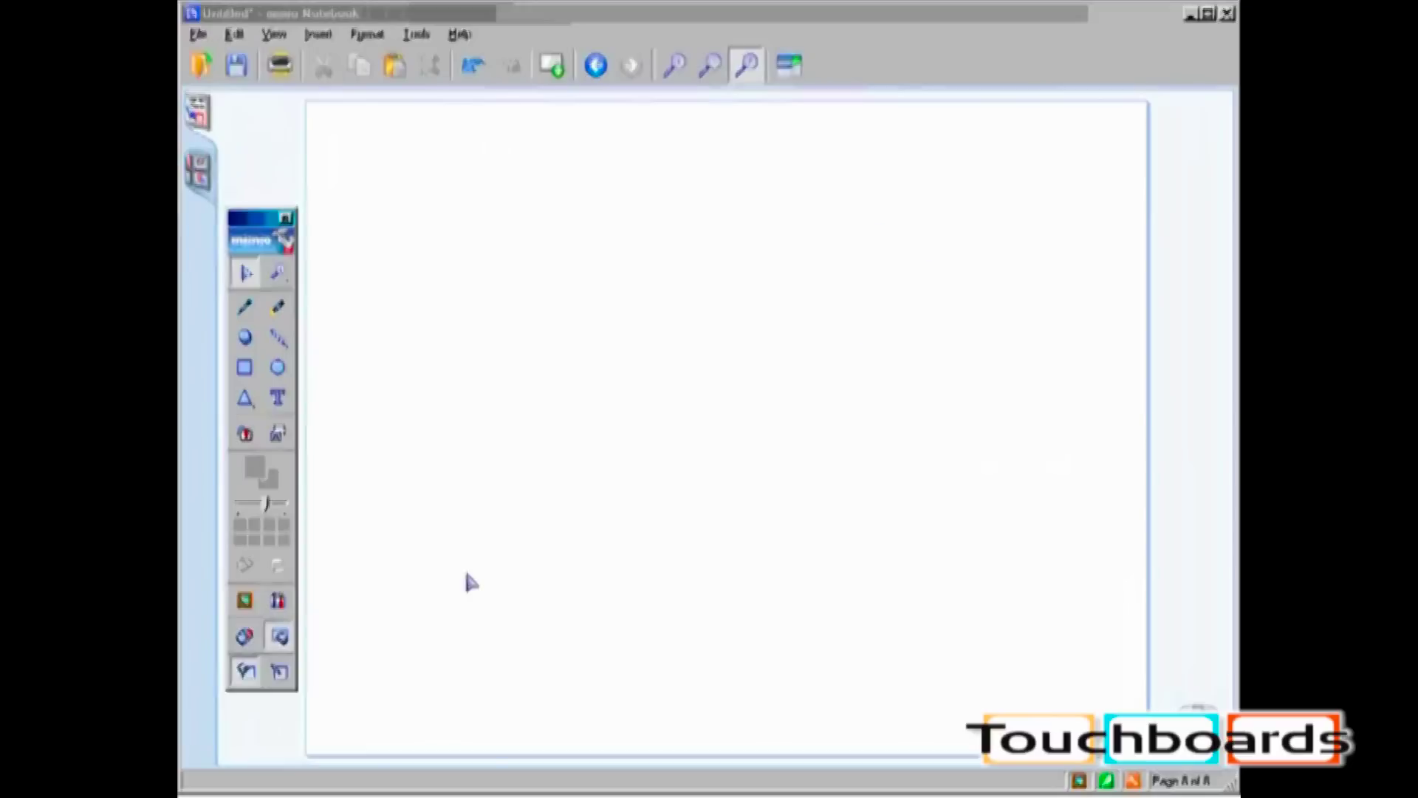
click(277, 602)
click(340, 623)
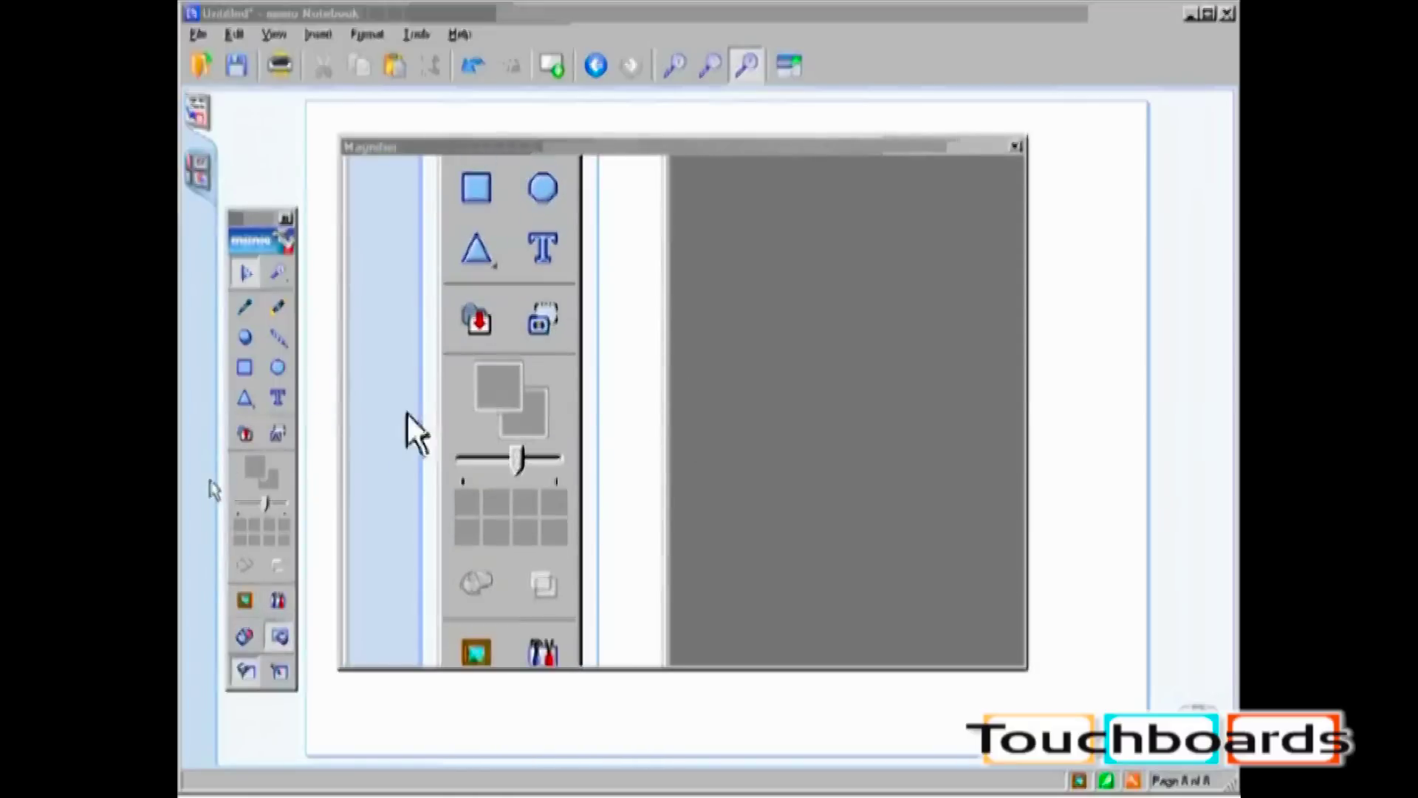
click(1017, 147)
click(278, 600)
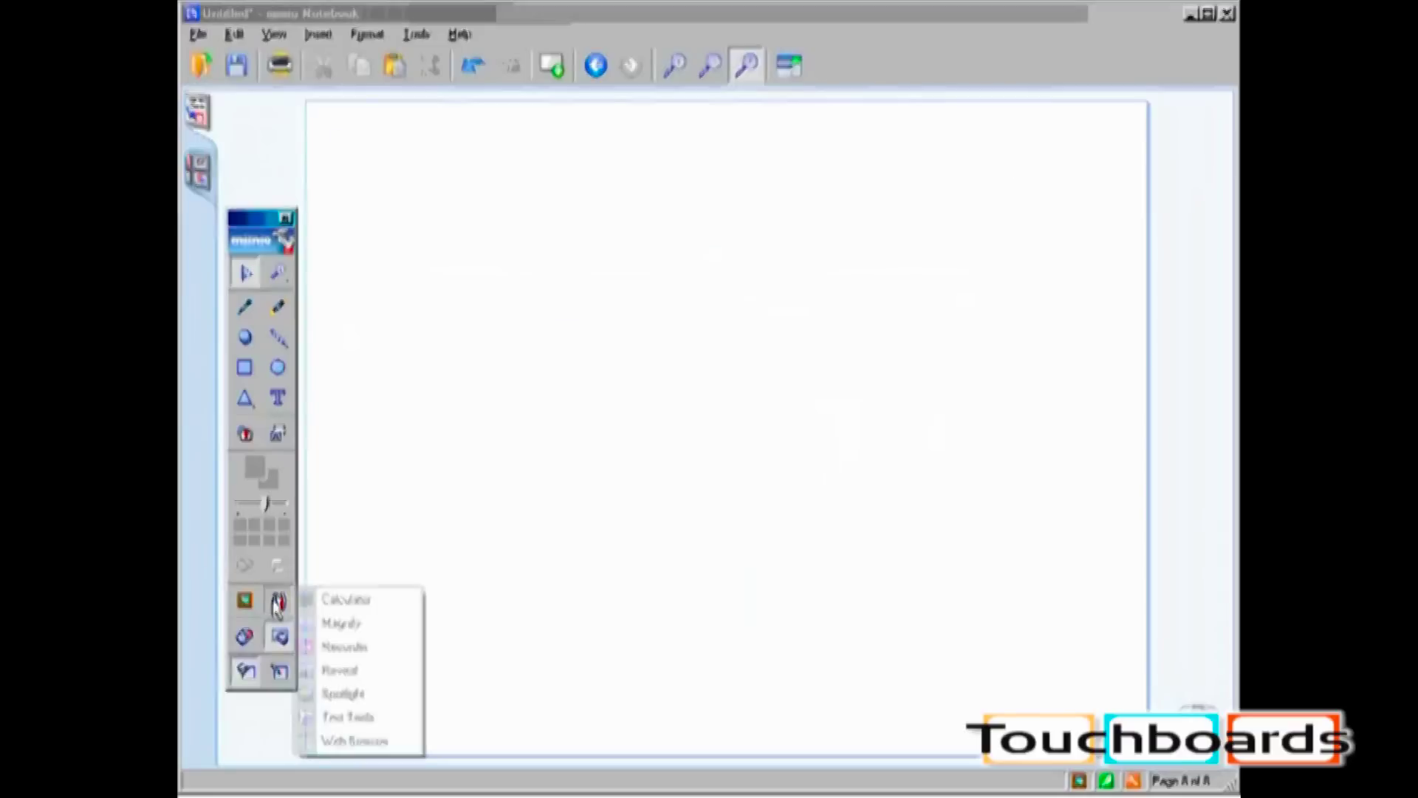
click(344, 647)
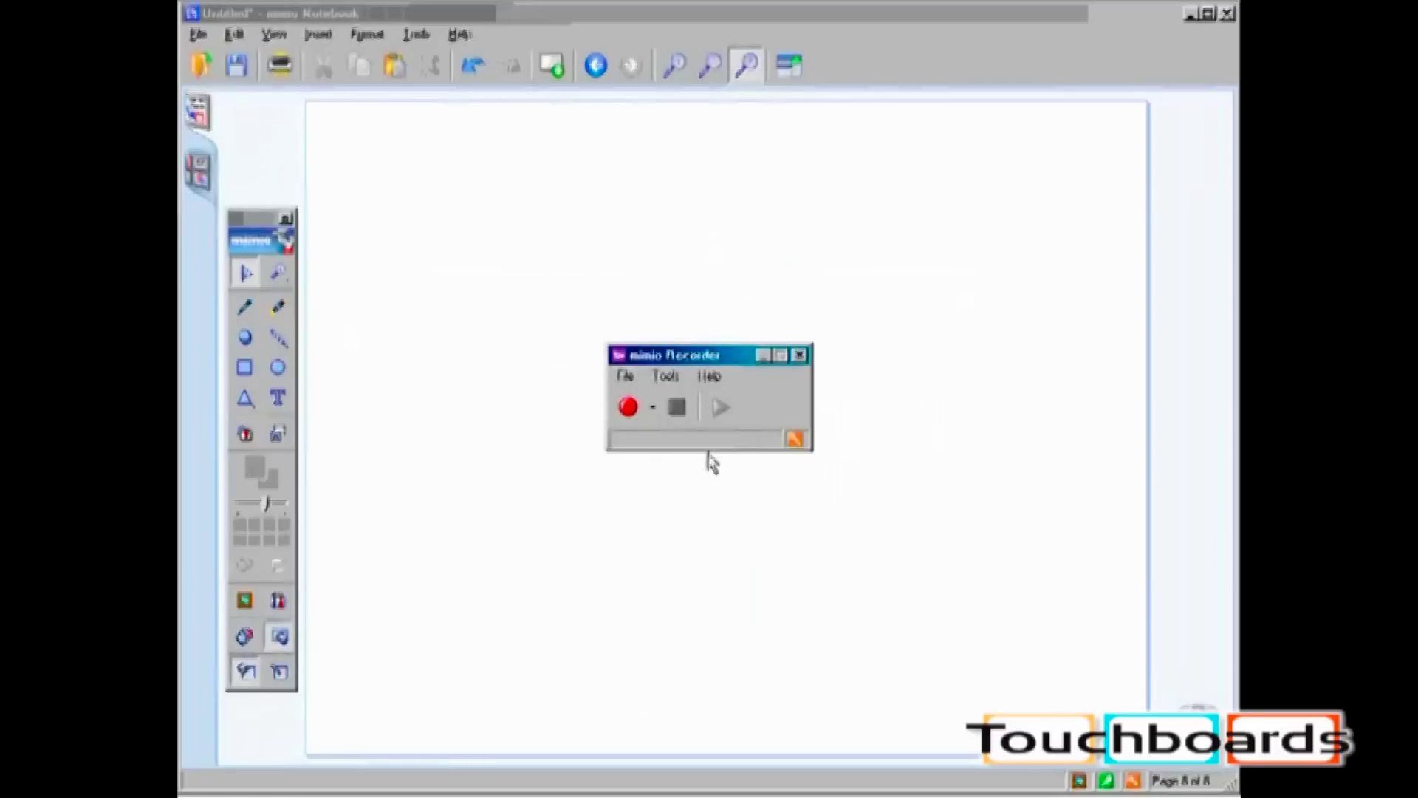
click(799, 355)
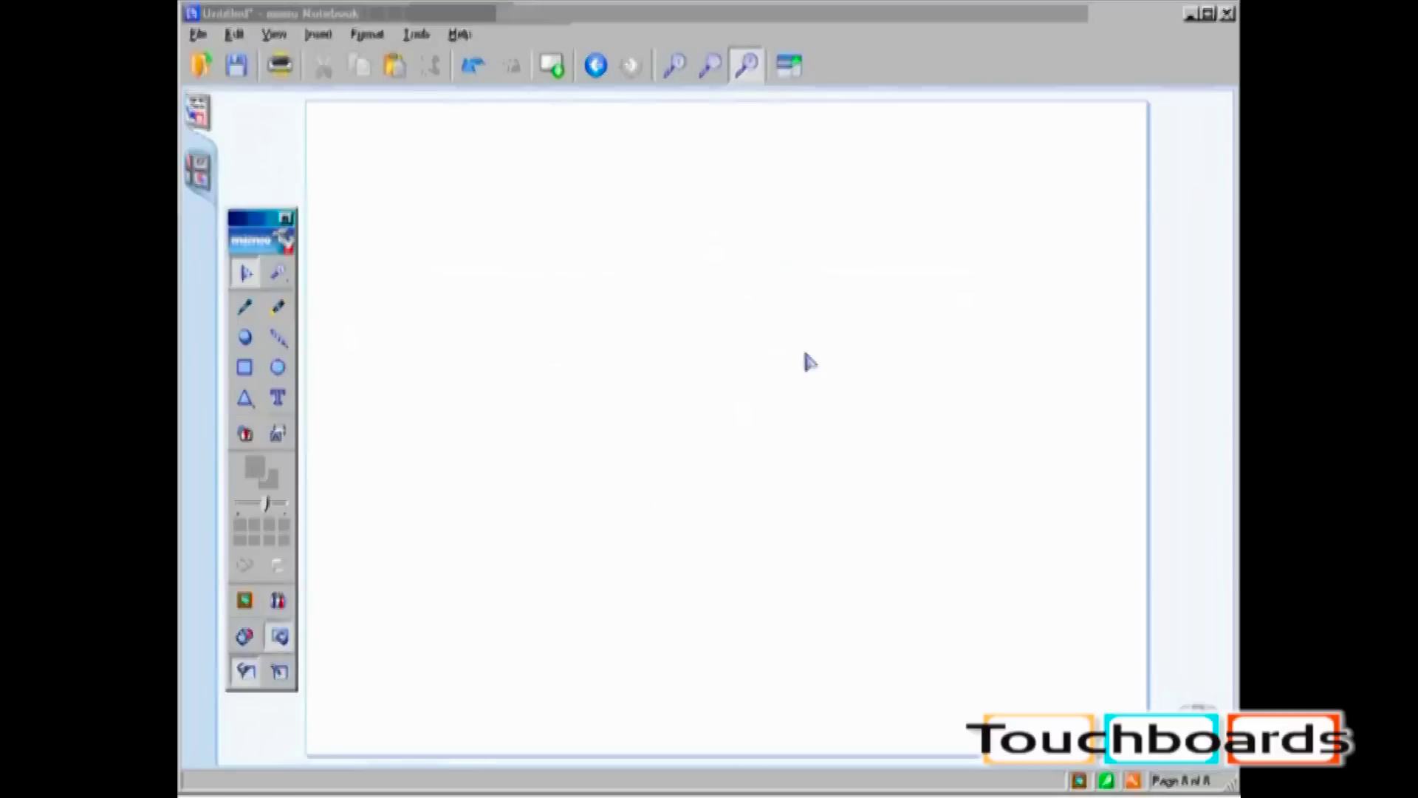
click(279, 601)
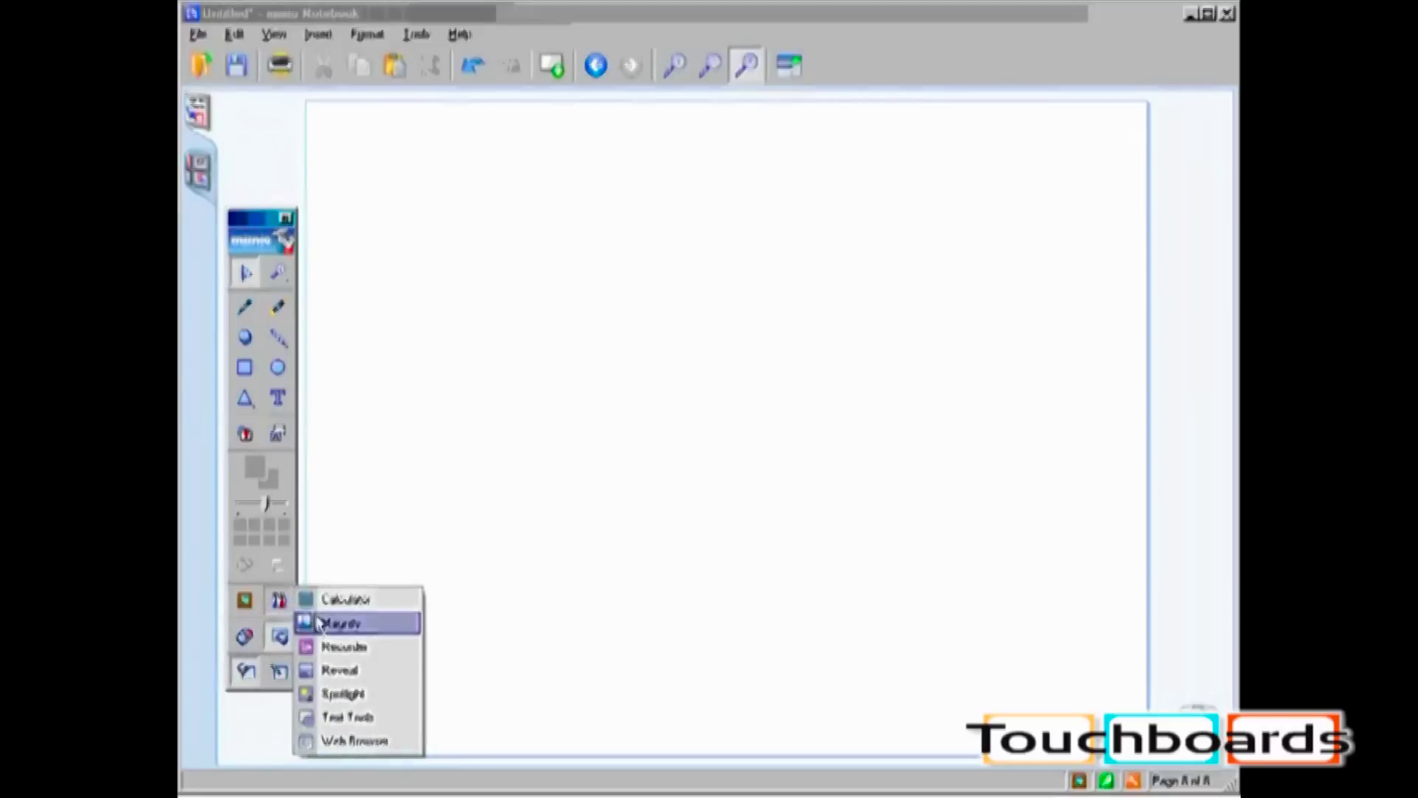
click(340, 671)
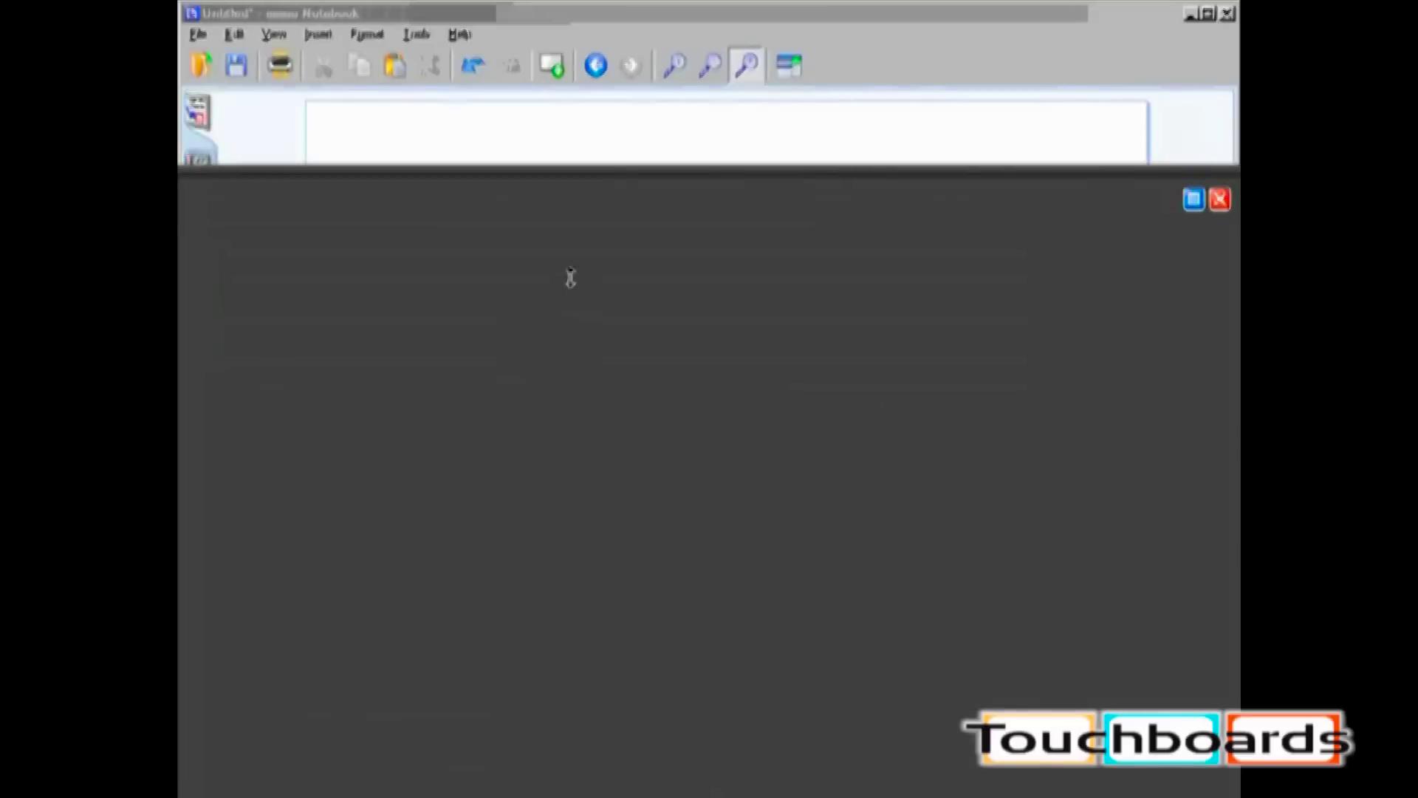
drag(570, 276, 648, 263)
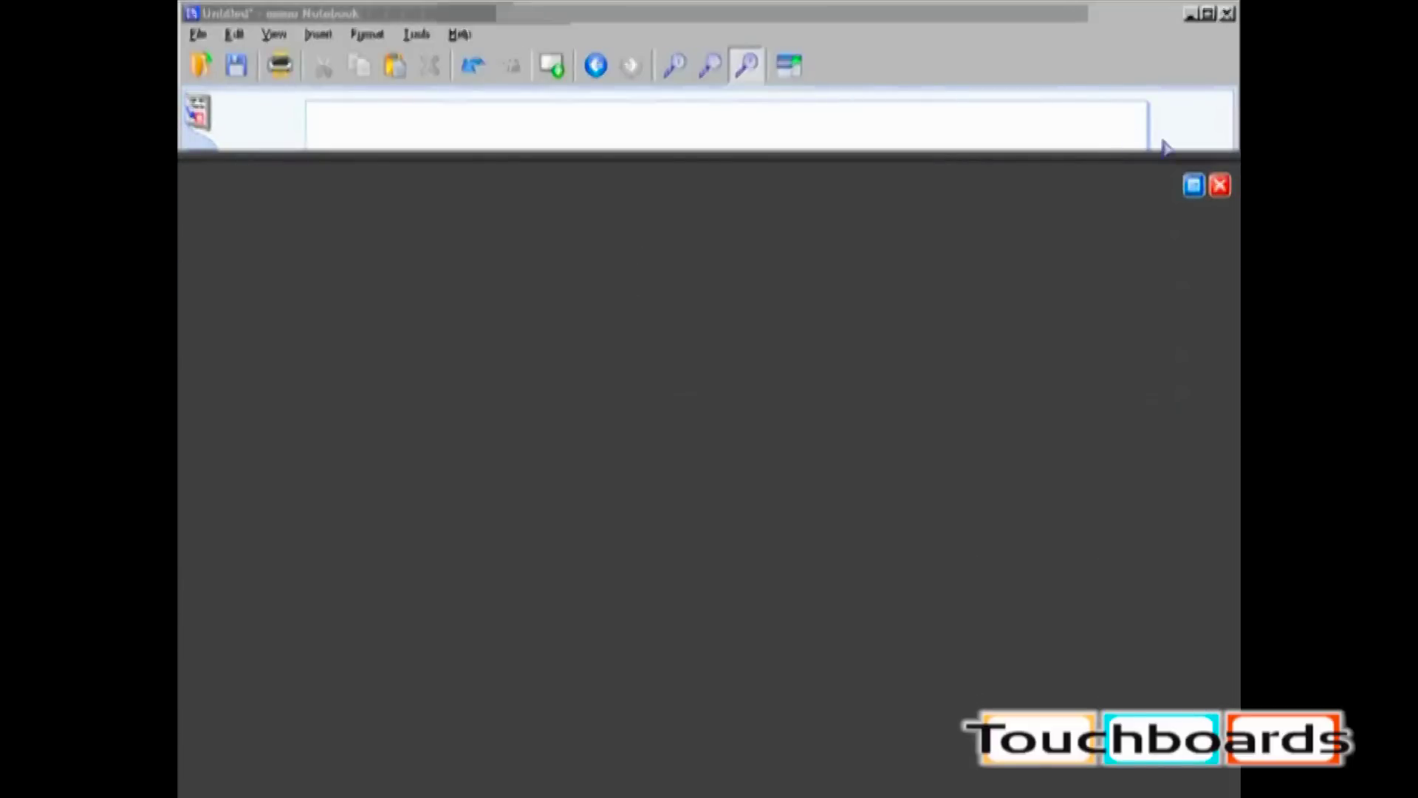
click(1192, 186)
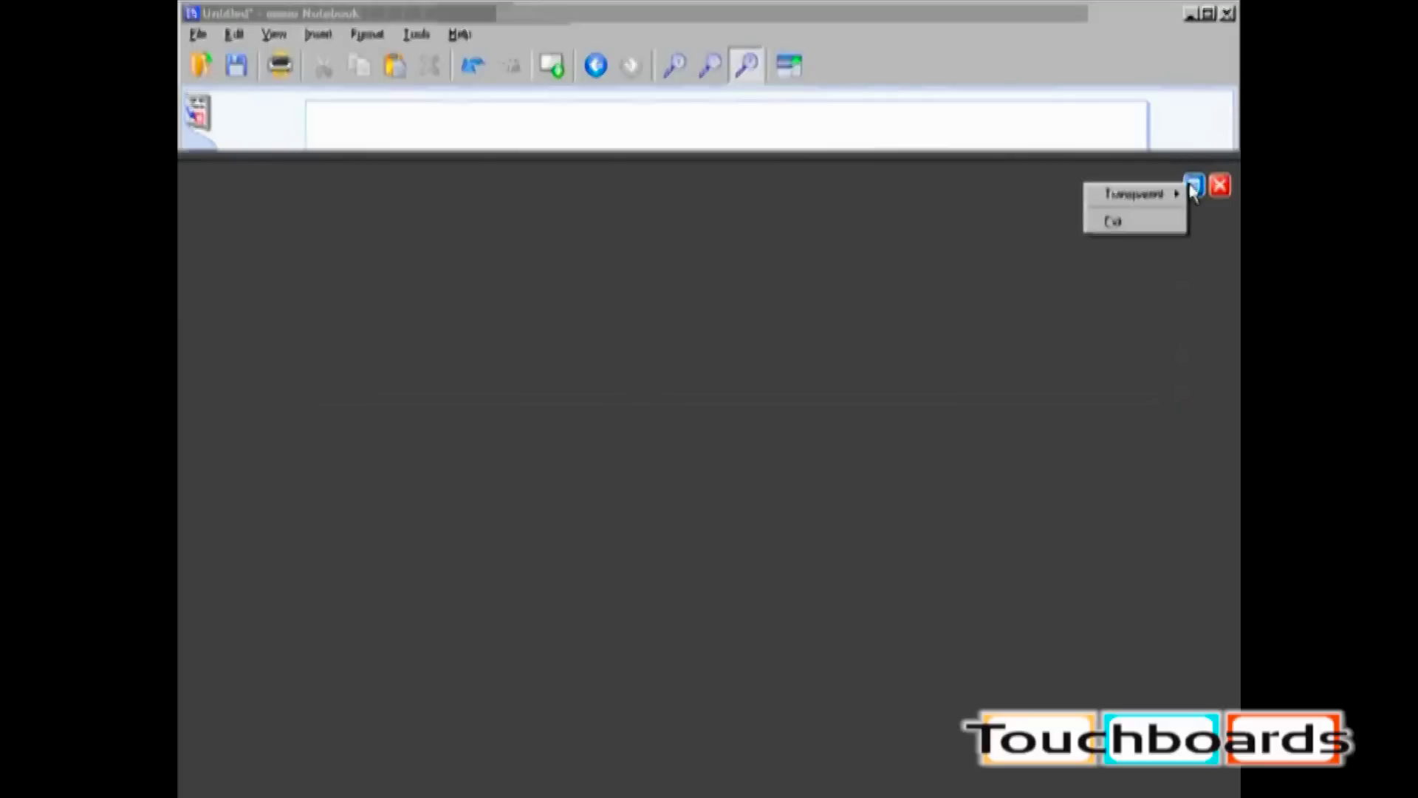
mouse_move(1157, 203)
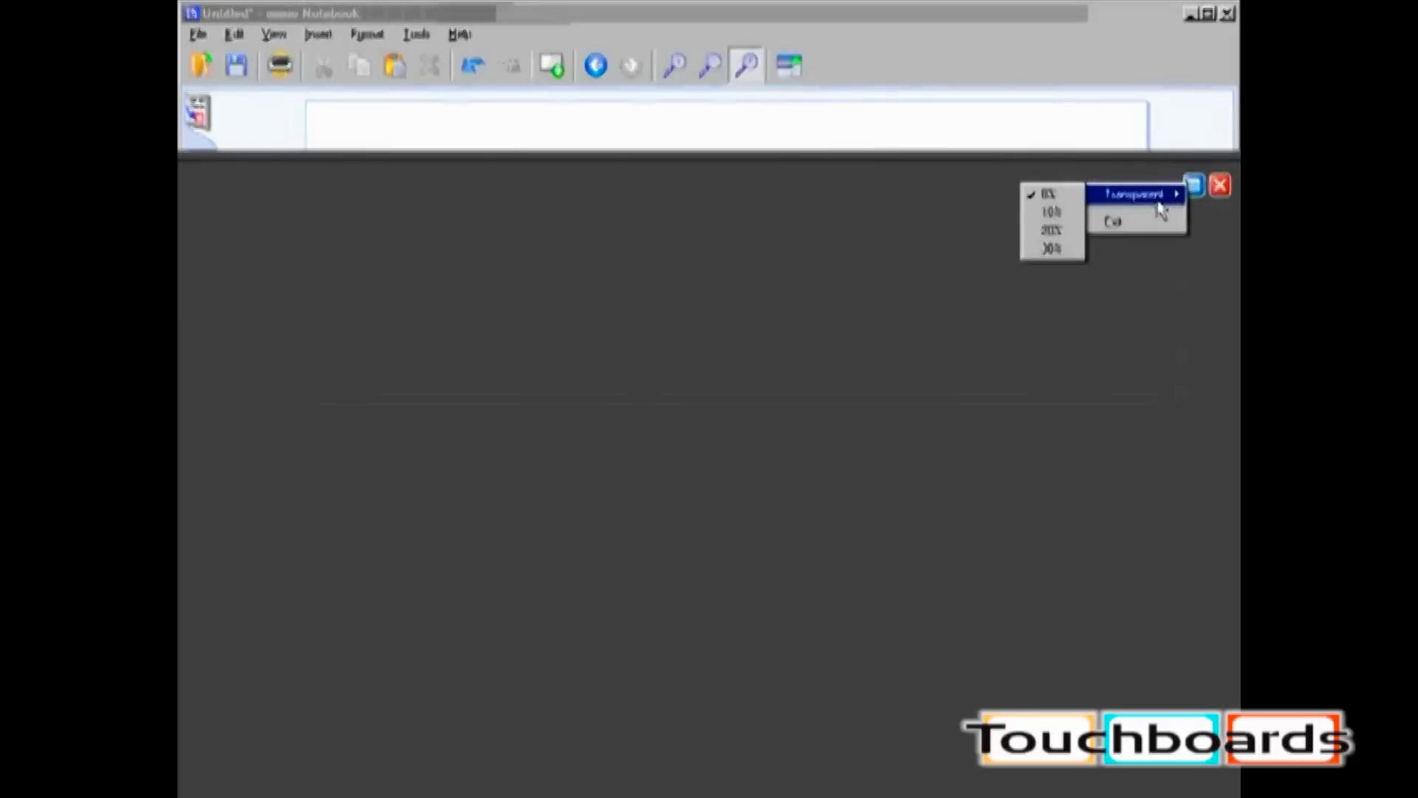
click(1220, 185)
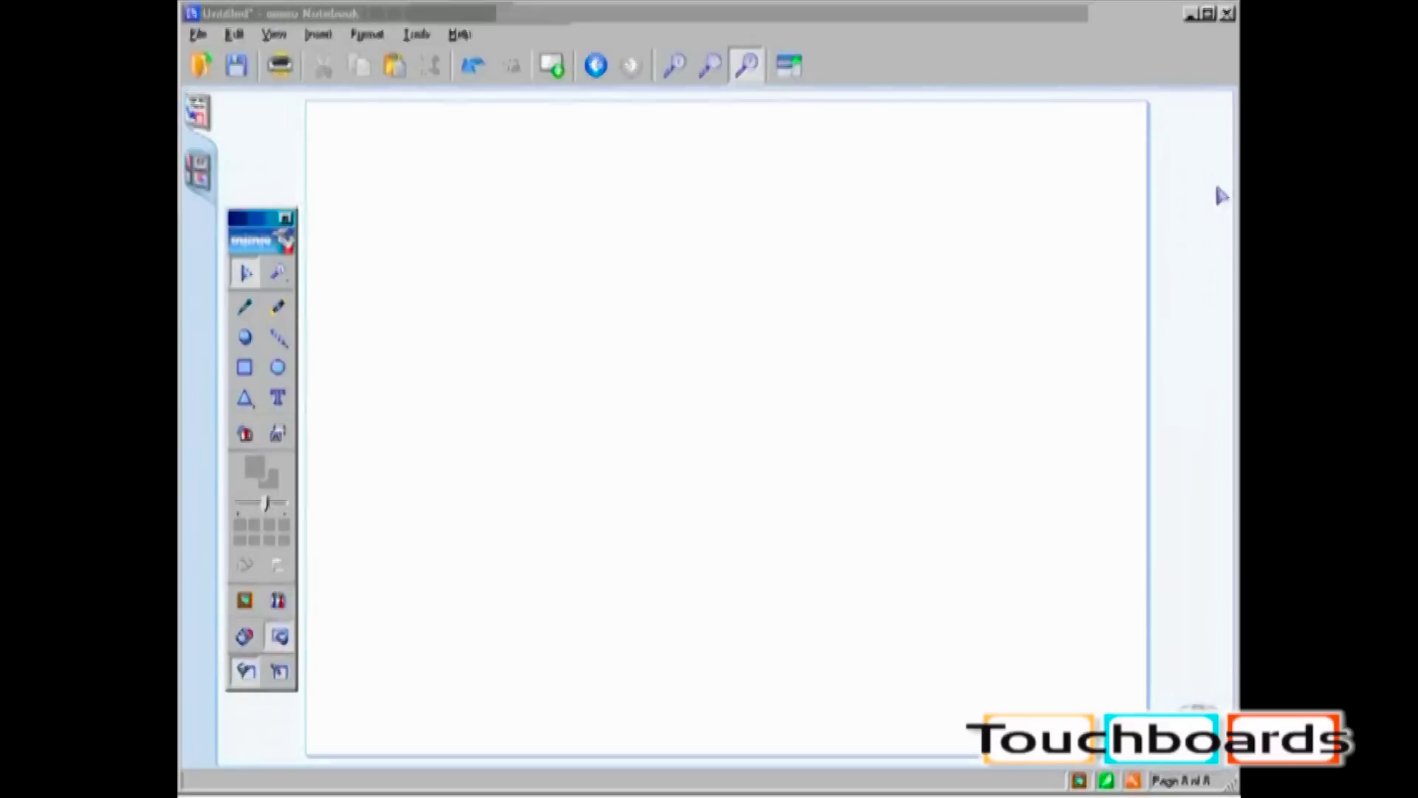
click(283, 604)
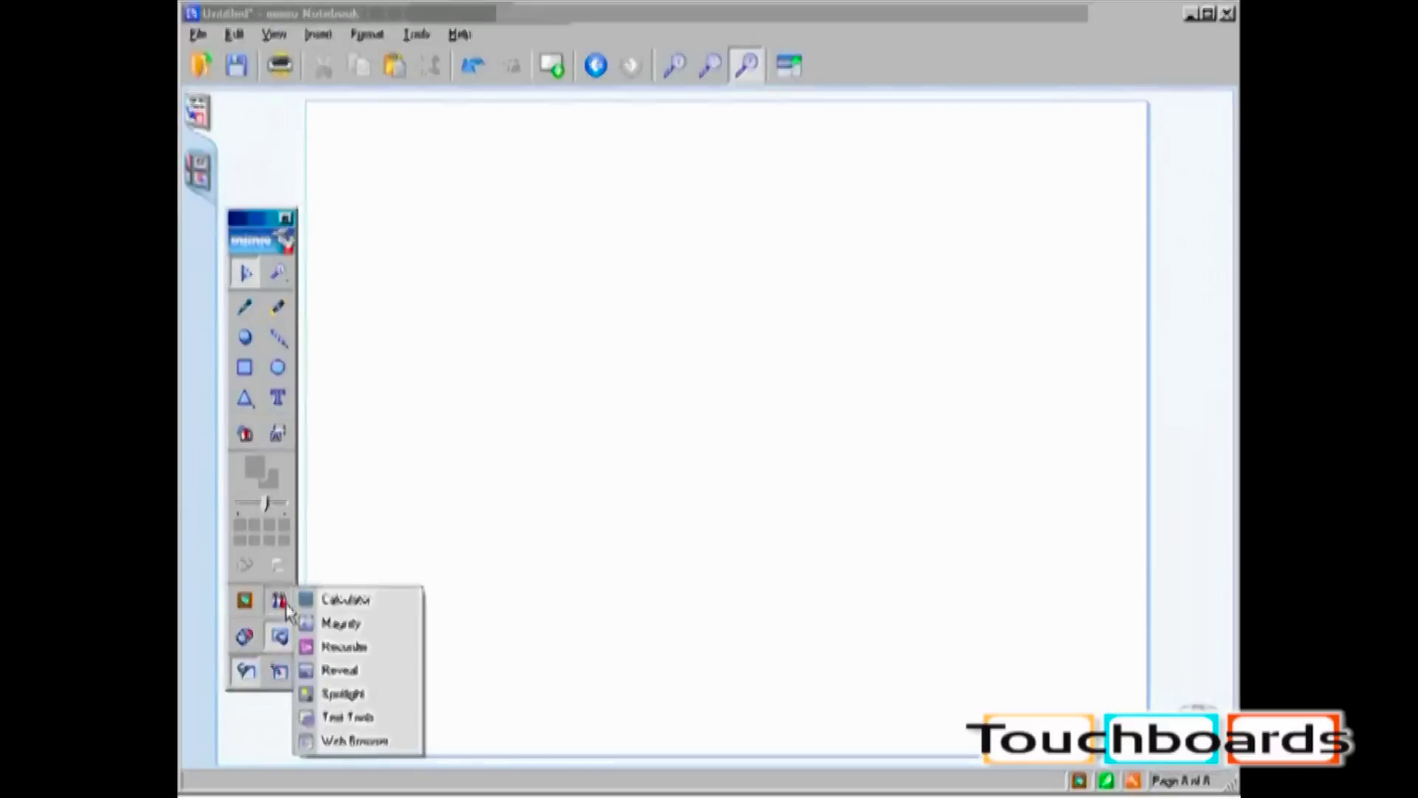
click(347, 694)
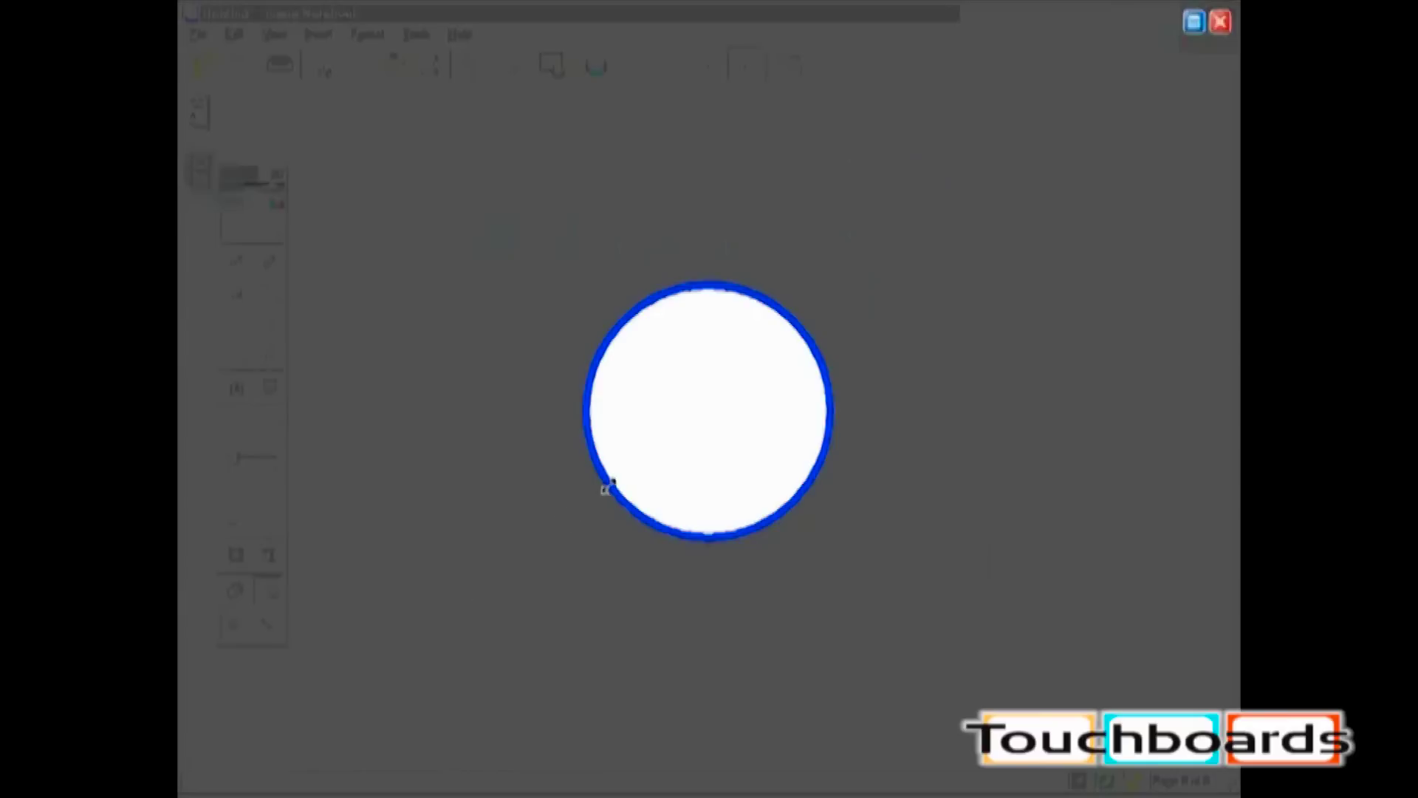
drag(607, 488, 578, 504)
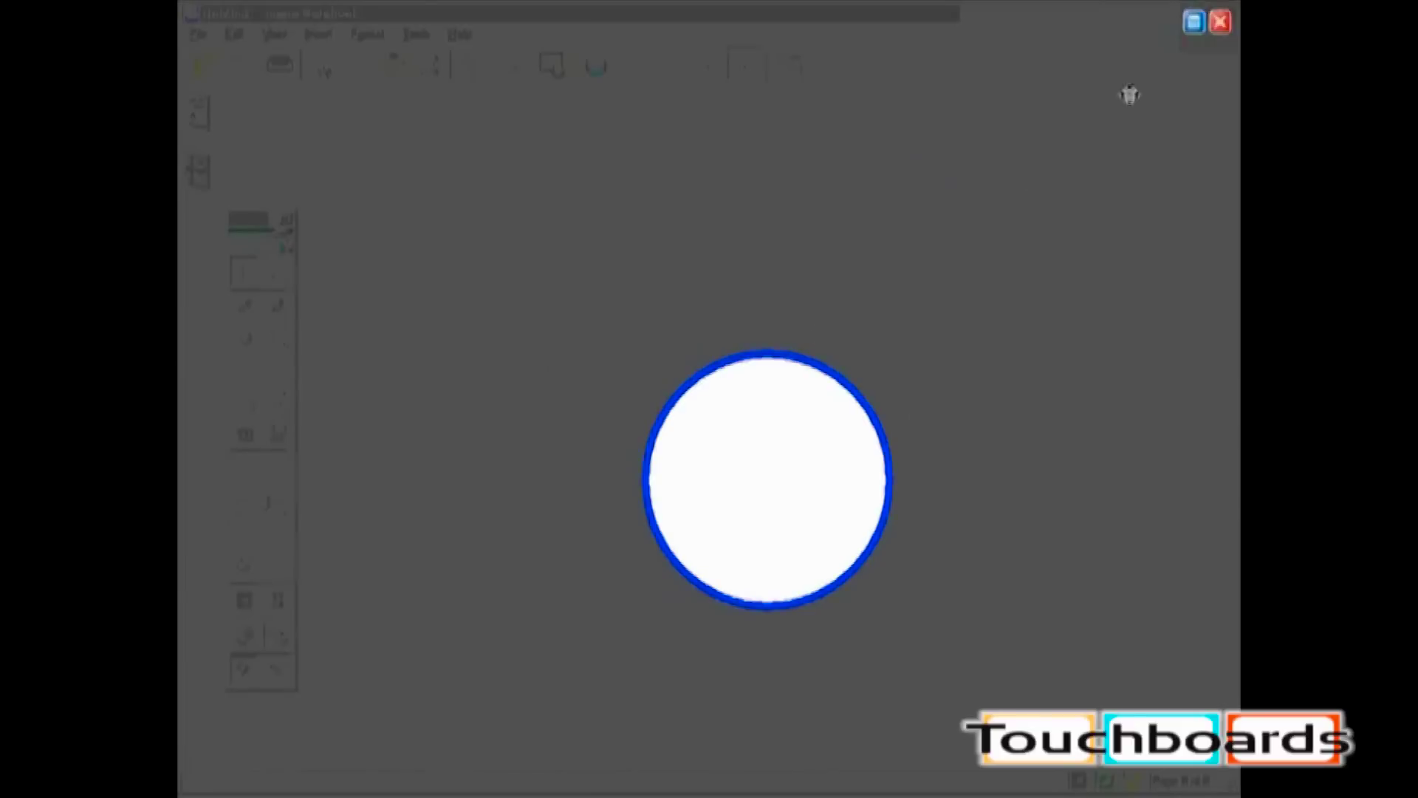
click(1194, 25)
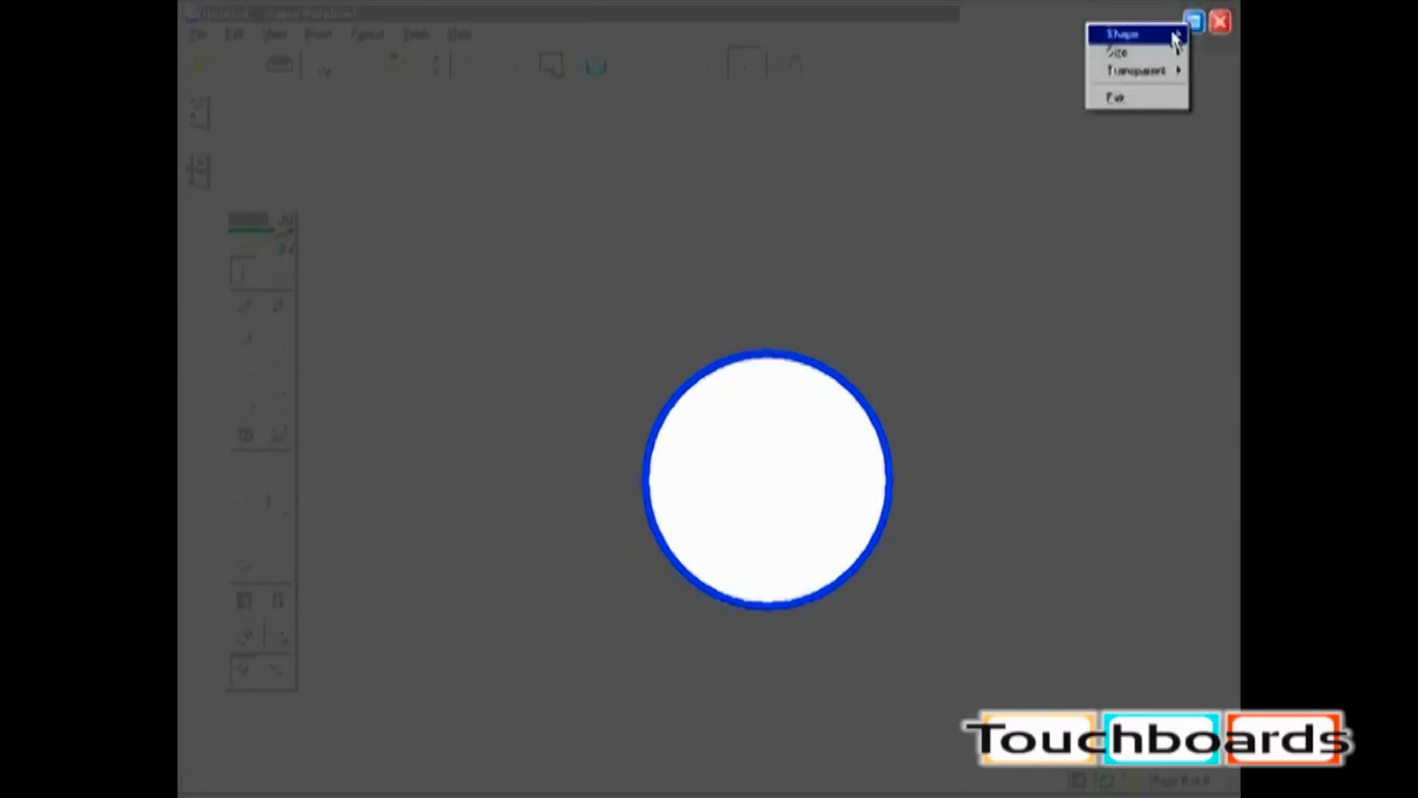
mouse_move(1176, 40)
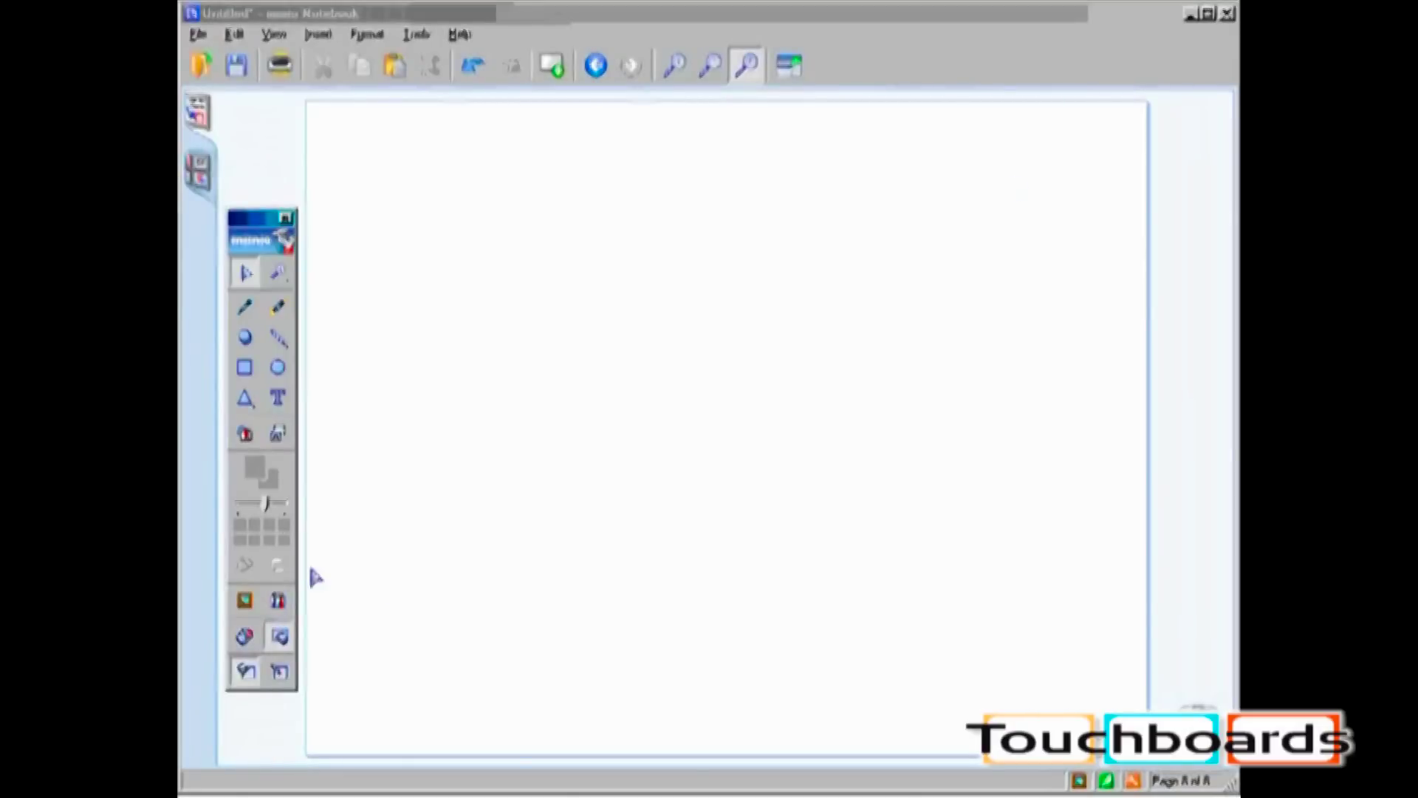
click(277, 600)
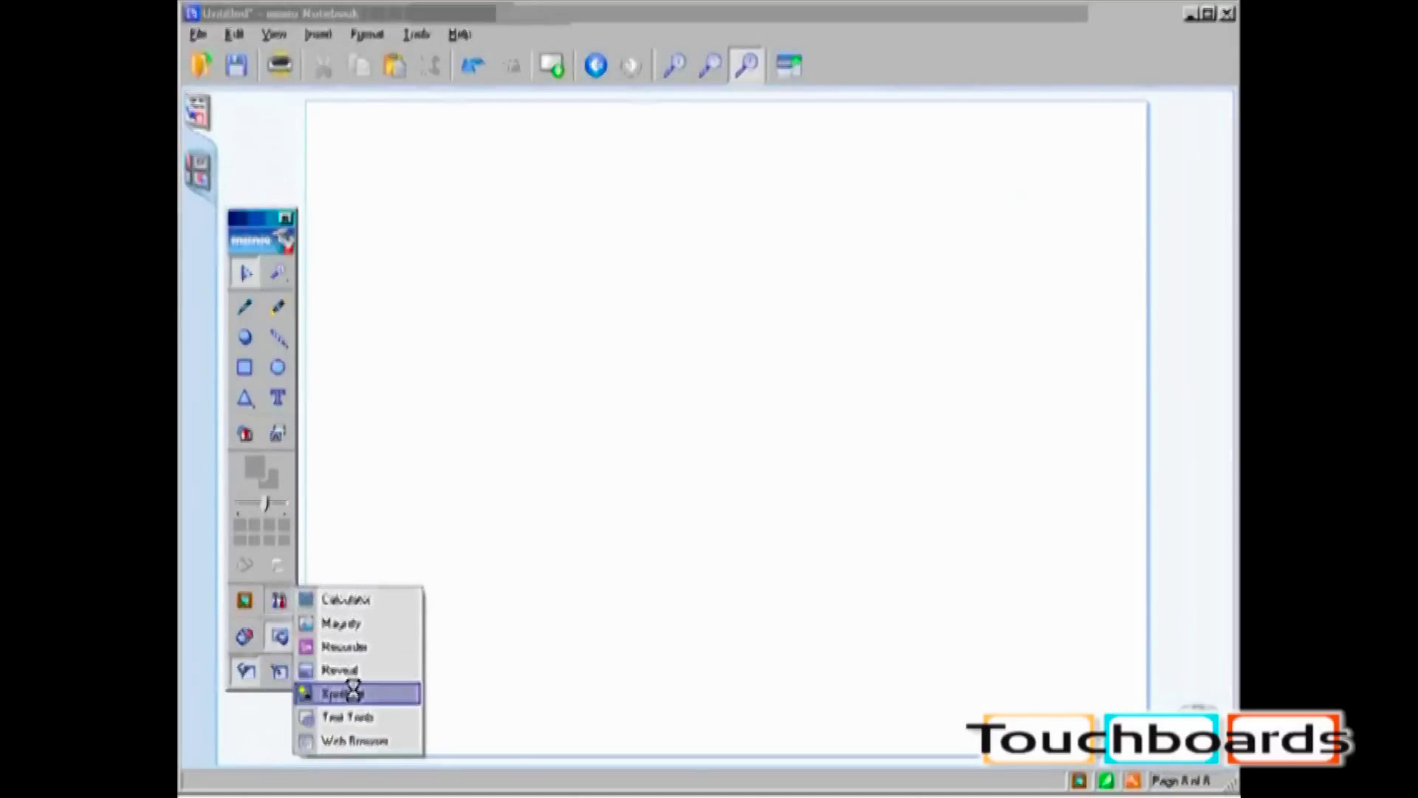
- Launch Text Tools from the mimio applications list
click(363, 715)
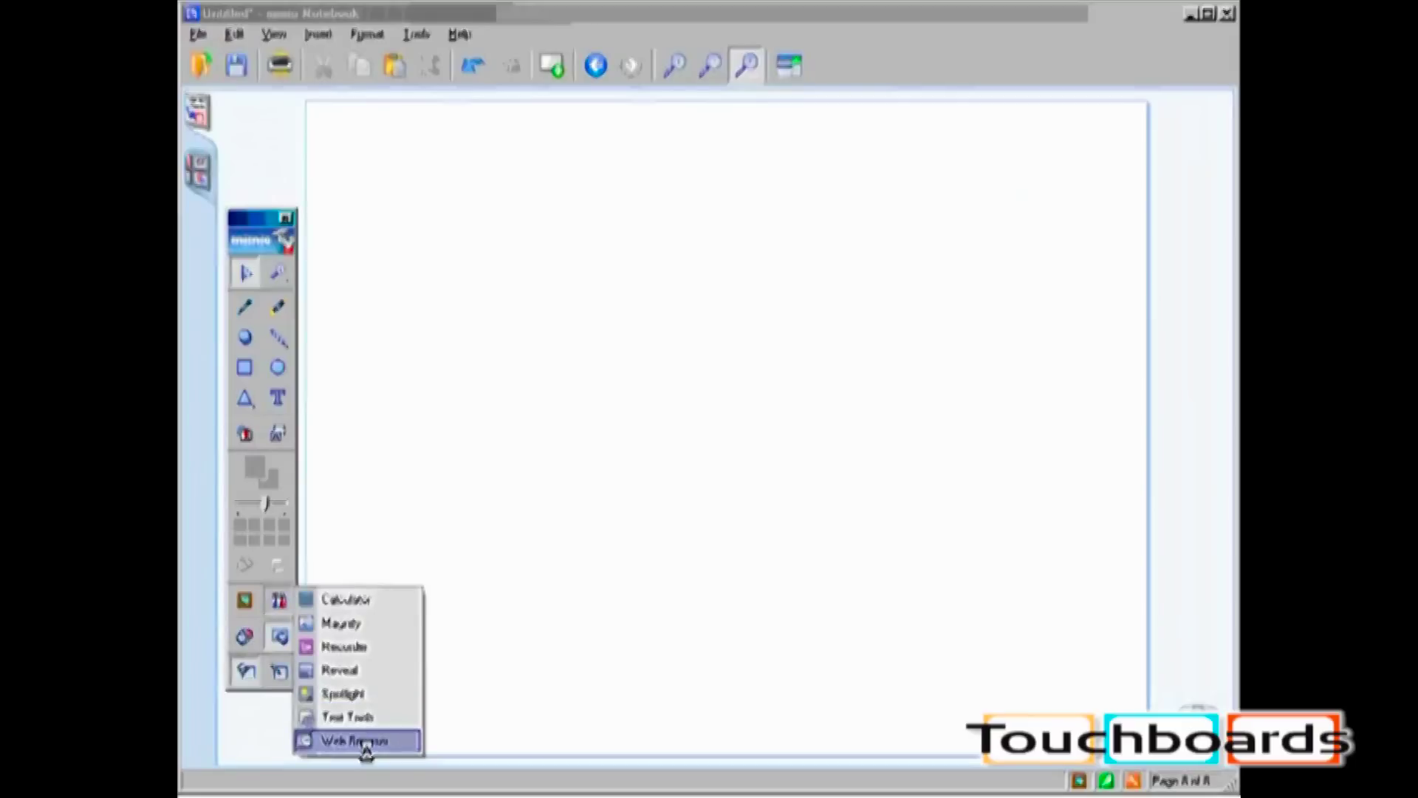
- Launch the Web Browser to load the mimio home page and maximise Internet Explorer
click(366, 743)
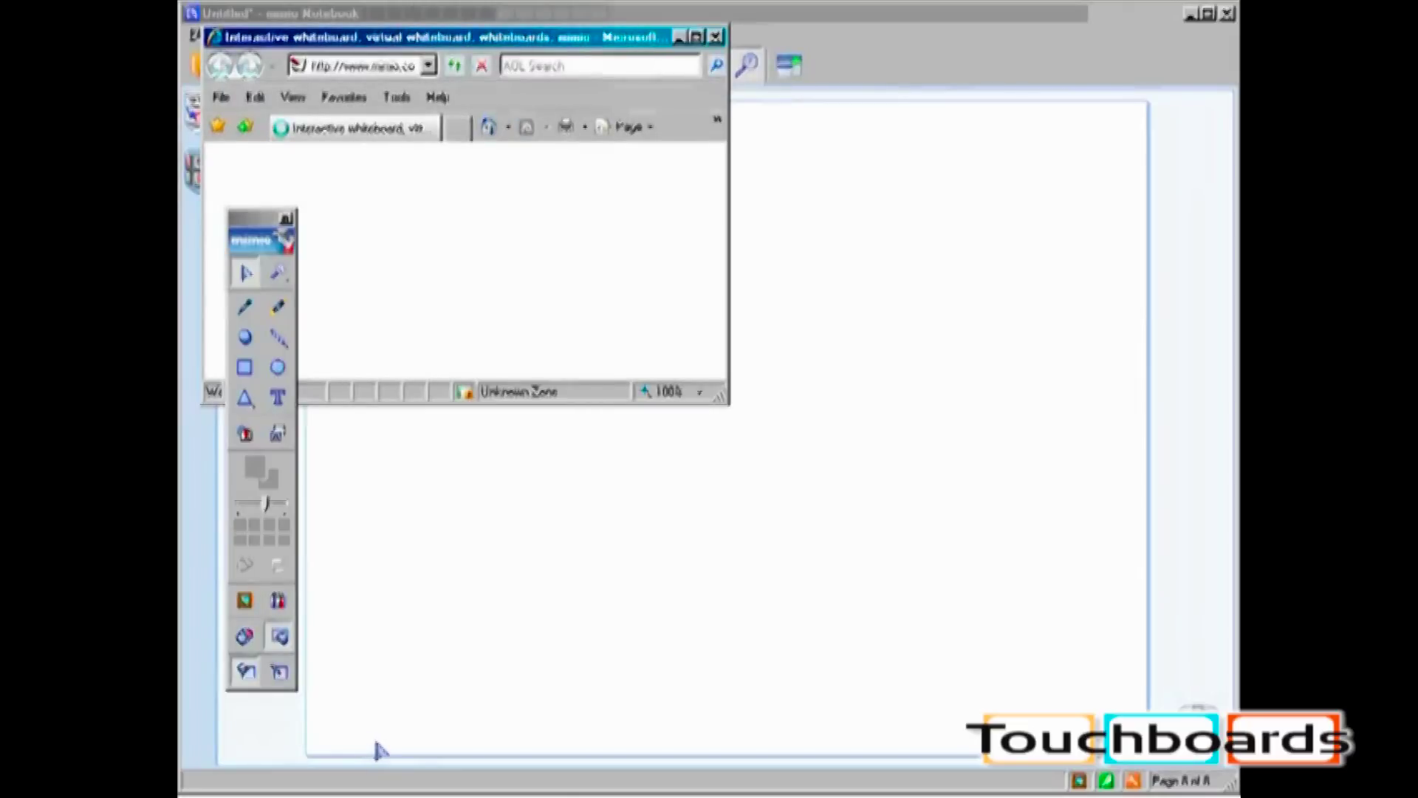
click(698, 36)
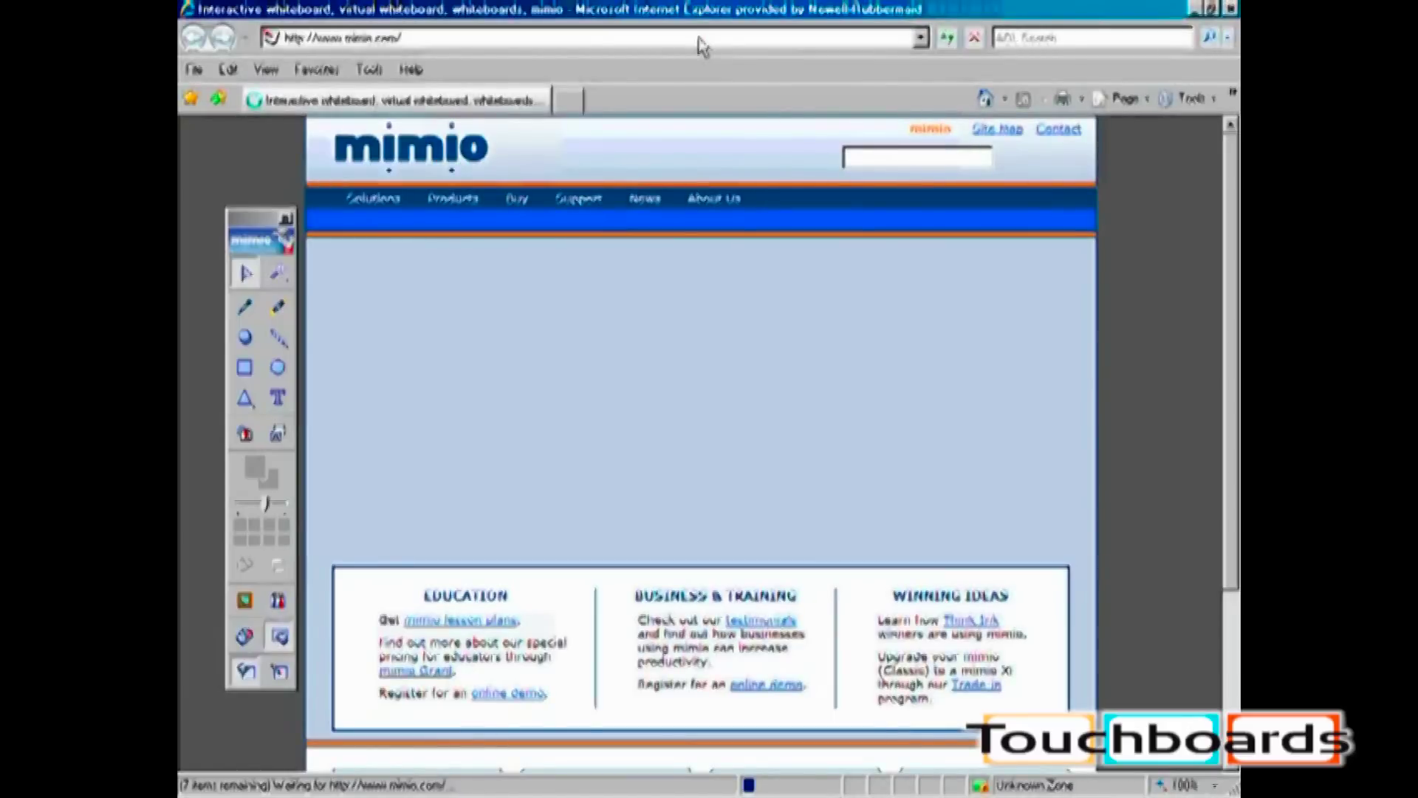
- Switch back to the blank mimio Notebook page
click(247, 674)
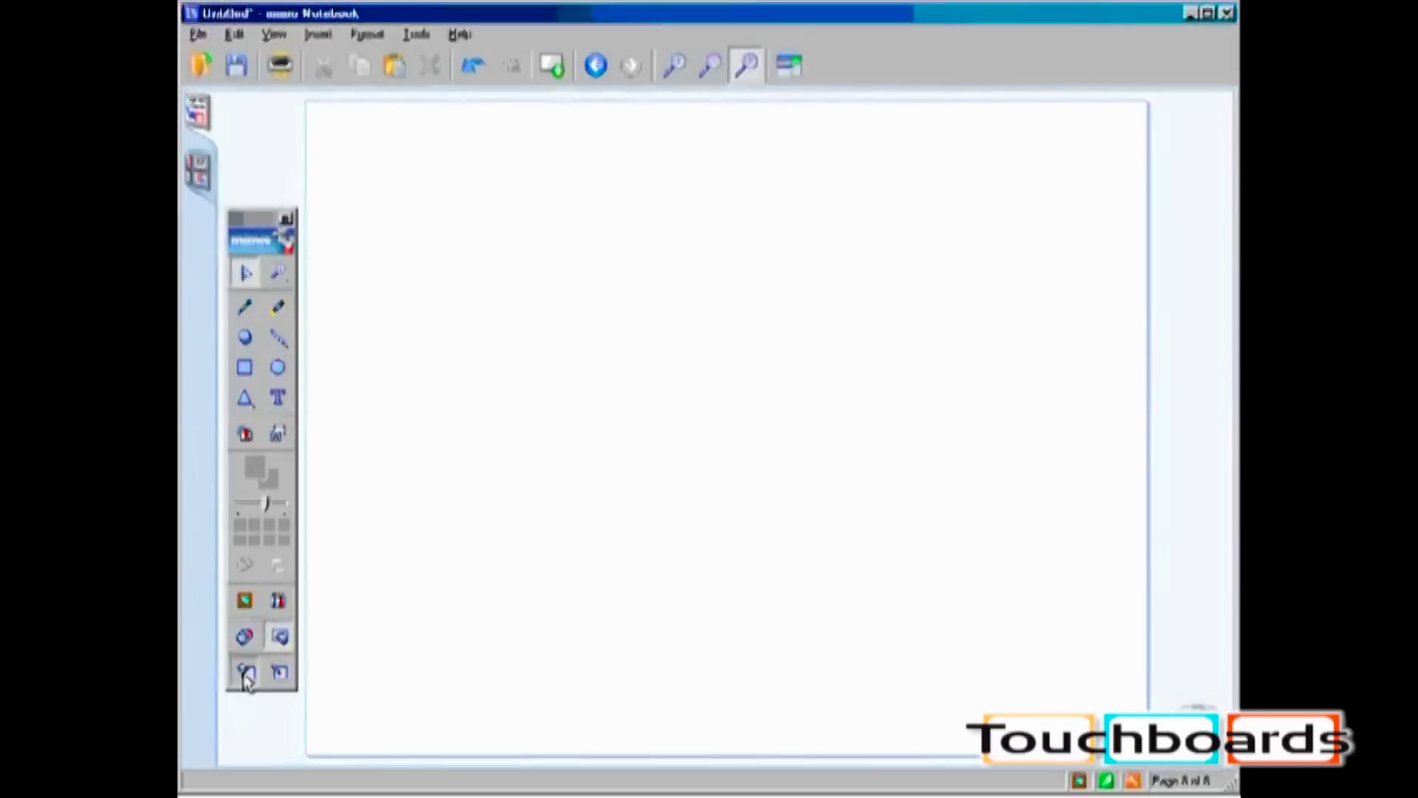